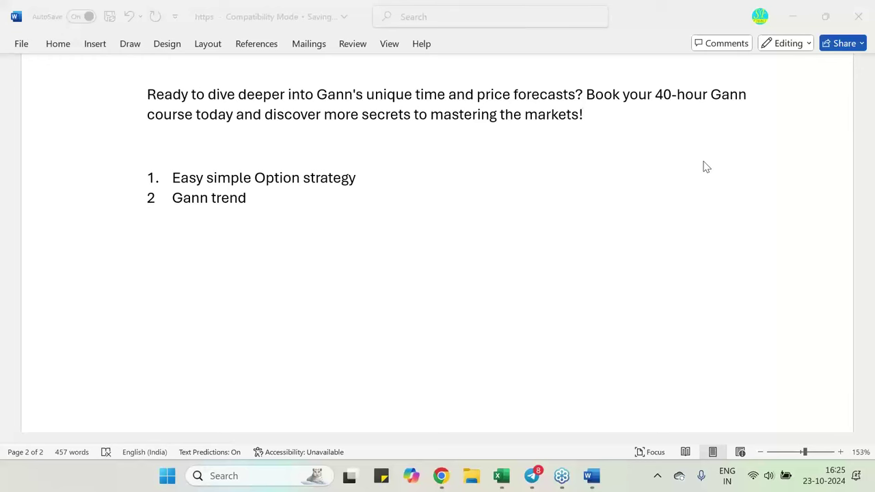
Bring up the Gann levels workbook and select the cycle table A1:F3
mouse_move(444, 479)
scroll(443, 254, down, 1)
scroll(442, 254, down, 1)
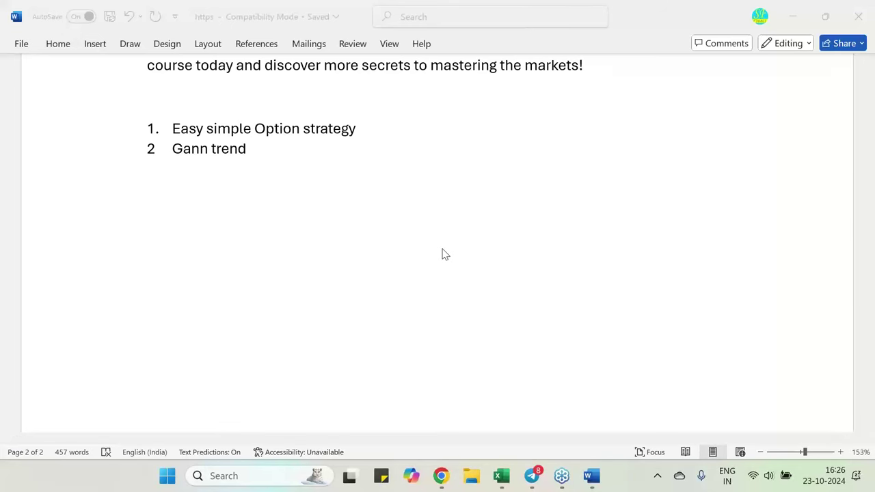
scroll(443, 254, up, 15)
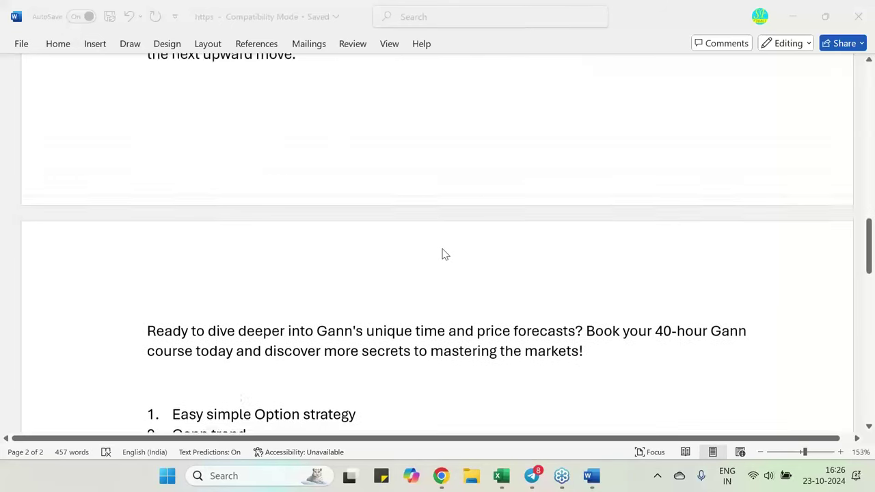
scroll(442, 254, up, 10)
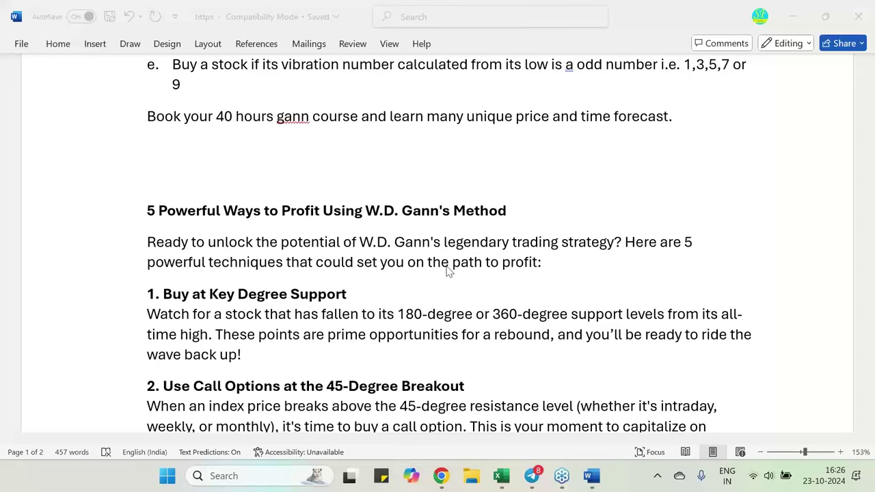
scroll(449, 271, down, 2)
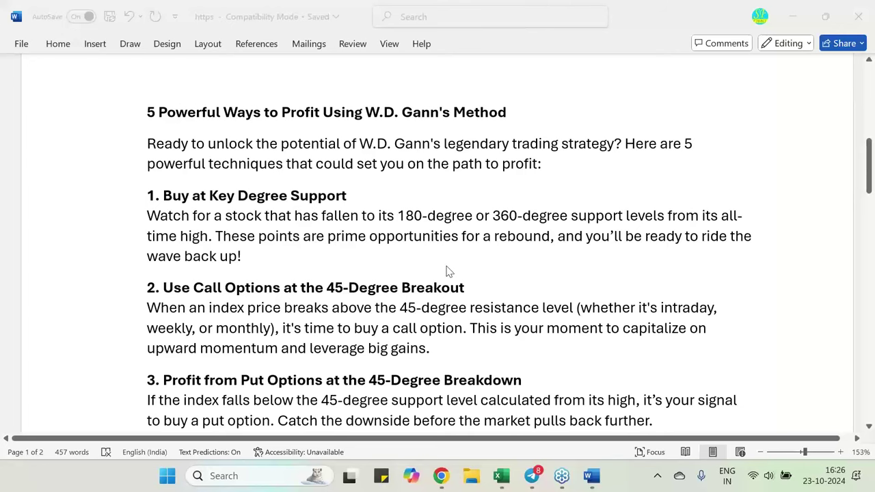
scroll(449, 271, down, 1)
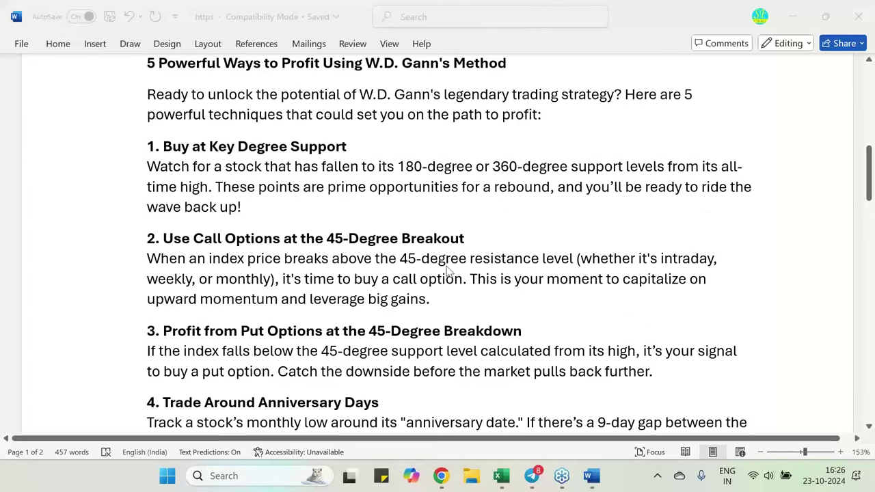
scroll(449, 271, down, 2)
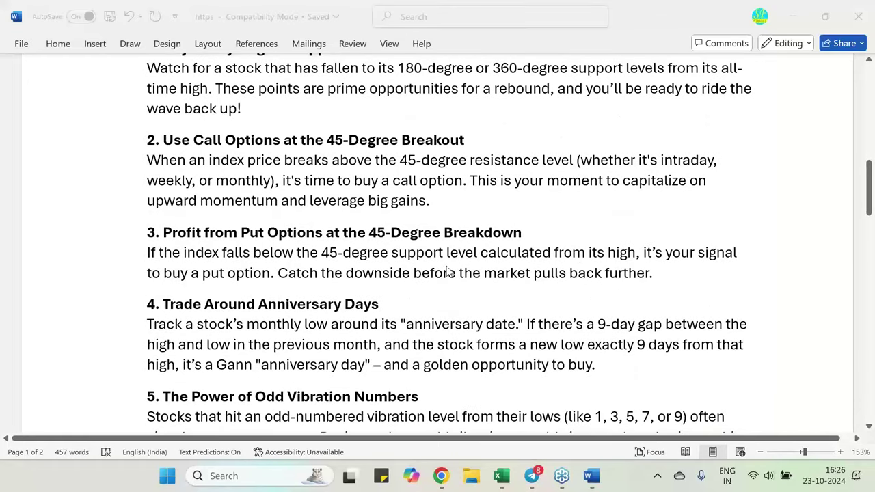
scroll(449, 270, down, 1)
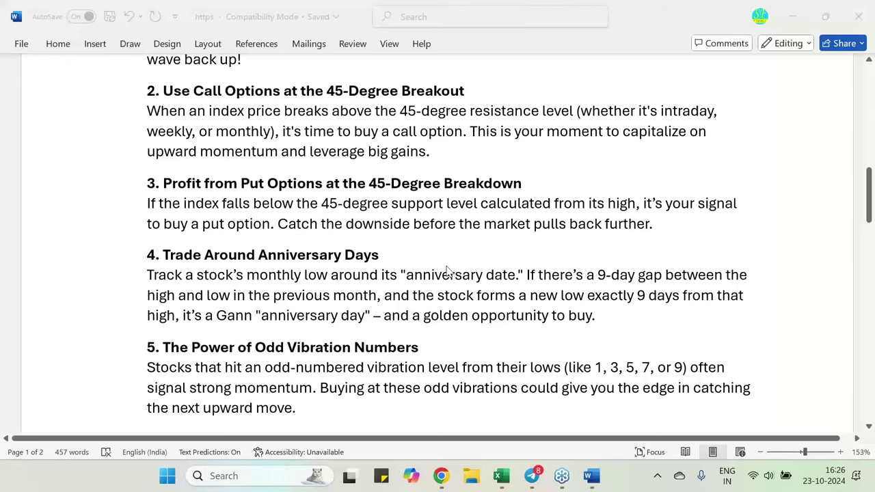
scroll(448, 271, down, 3)
scroll(446, 272, down, 8)
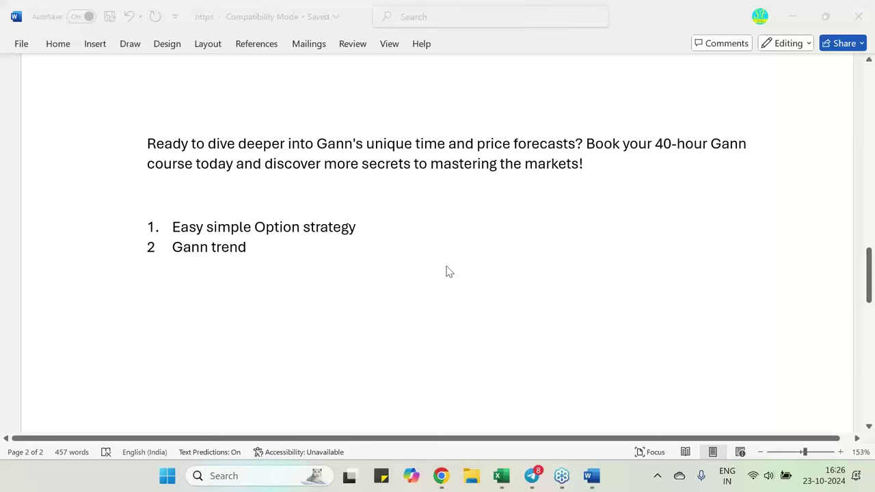
scroll(449, 271, down, 3)
scroll(446, 271, up, 1)
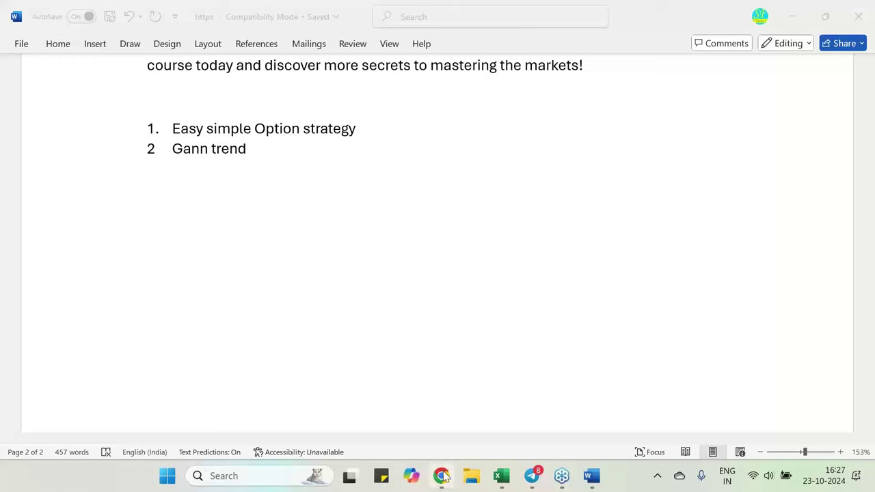
mouse_move(445, 477)
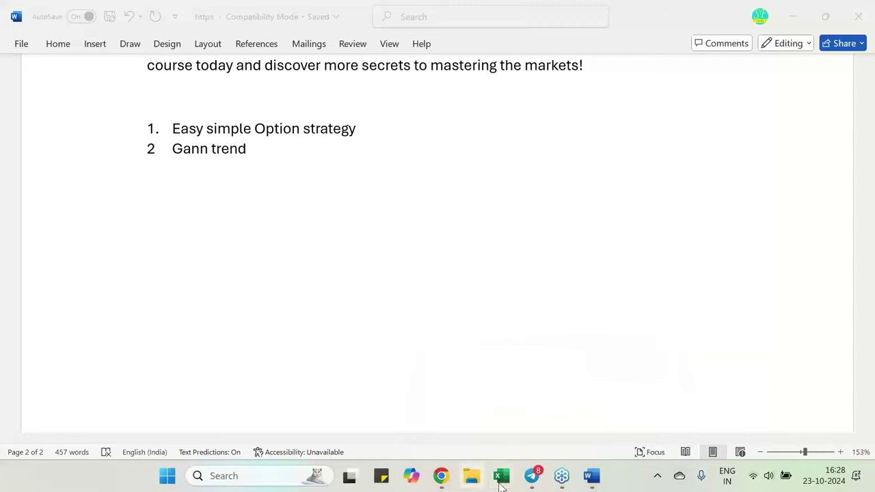
click(502, 478)
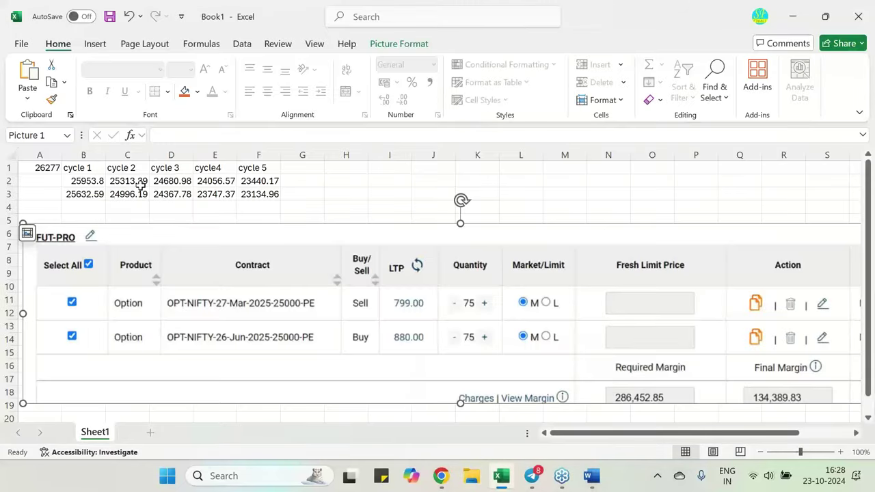
drag(56, 171, 274, 195)
click(89, 91)
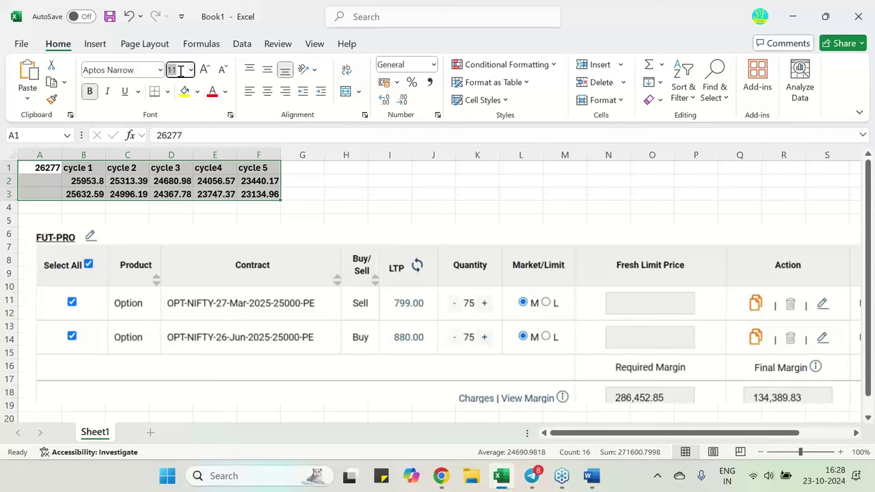
Set the table to 18 pt and begin an ink note of √H beside it
text(18)
key(Return)
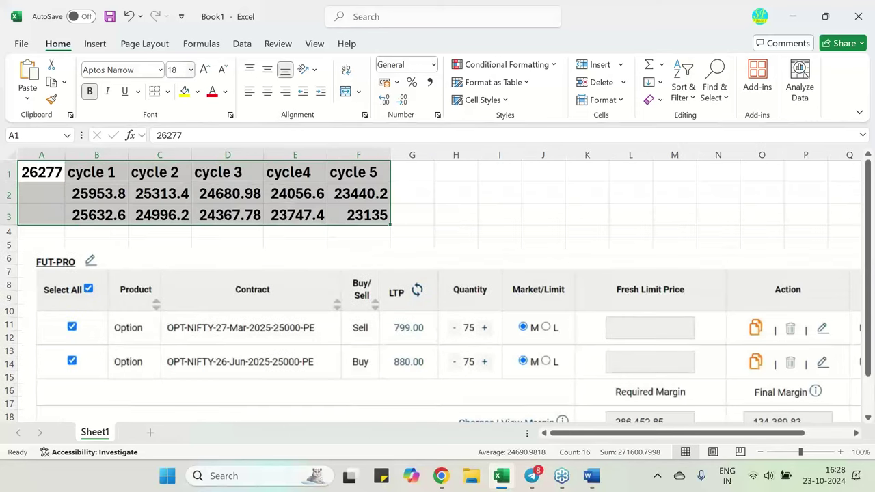
click(65, 155)
drag(813, 178, 693, 178)
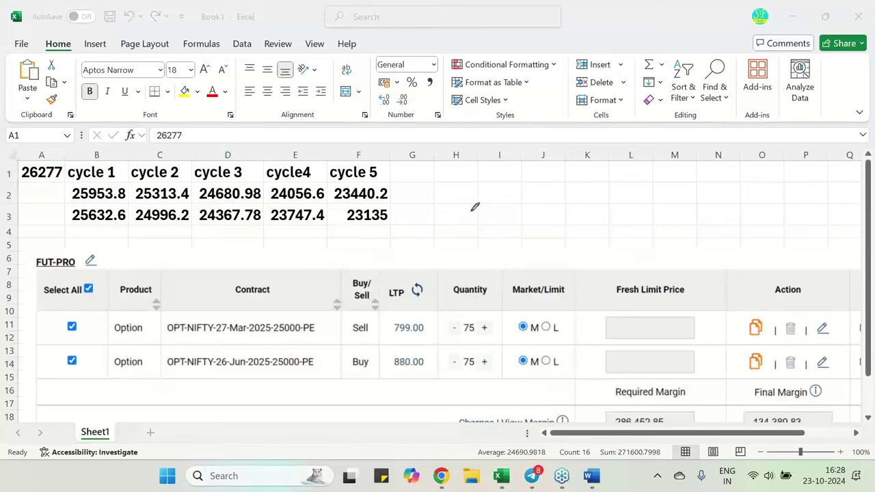
mouse_move(470, 212)
mouse_down()
mouse_move(523, 186)
mouse_move(510, 215)
mouse_move(513, 205)
mouse_move(560, 201)
mouse_move(610, 176)
mouse_move(602, 182)
mouse_move(614, 197)
mouse_move(602, 224)
mouse_move(624, 203)
mouse_up()
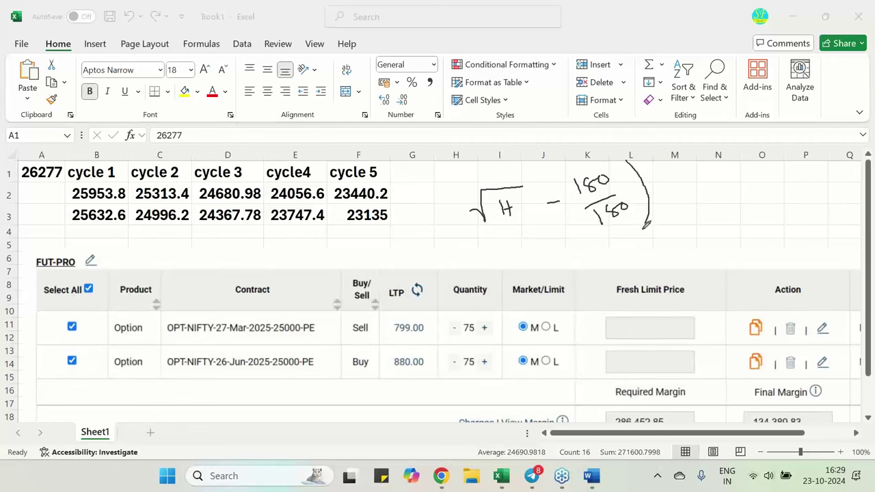
Ink the (√H − 180/180)² and (√H − 360/180)² formulas, then erase all ink
drag(455, 198, 485, 253)
drag(629, 145, 638, 150)
mouse_move(512, 250)
mouse_down()
mouse_move(522, 233)
mouse_move(538, 232)
mouse_move(528, 259)
mouse_move(606, 229)
mouse_move(604, 246)
mouse_move(623, 231)
mouse_move(629, 239)
mouse_move(606, 260)
mouse_move(625, 246)
mouse_move(617, 260)
mouse_move(633, 254)
mouse_up()
drag(636, 221, 641, 258)
mouse_move(515, 251)
mouse_down()
mouse_move(511, 272)
mouse_move(520, 281)
mouse_up()
drag(653, 230, 666, 232)
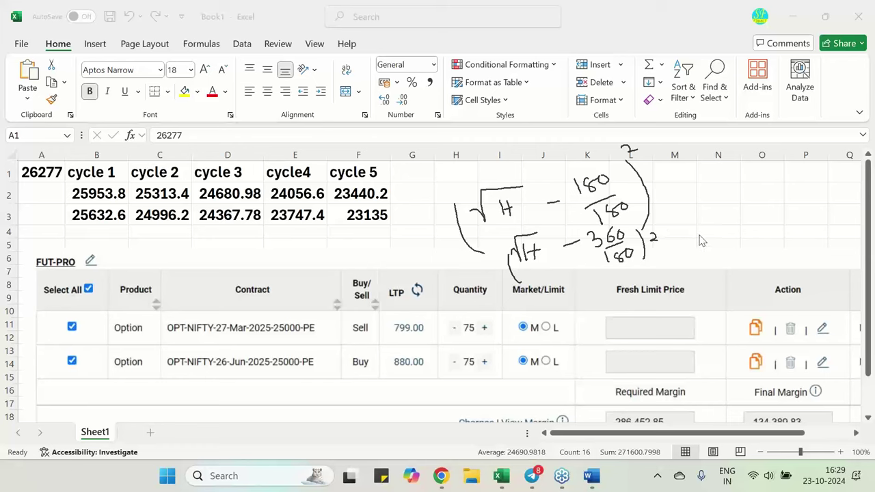
key(e)
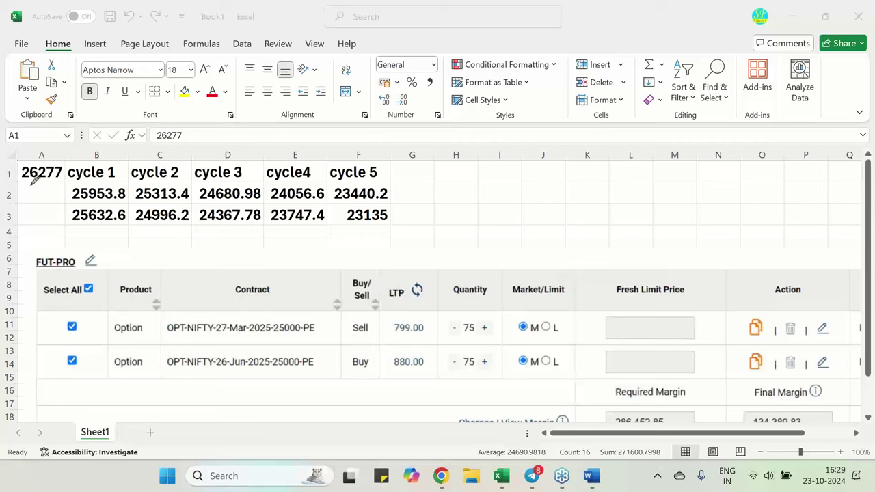
Underline 26277 in green and label rows 2 and 3 as the 180 and 360 levels
drag(26, 180, 61, 178)
mouse_move(61, 195)
mouse_down()
mouse_move(73, 187)
mouse_move(44, 193)
mouse_move(48, 200)
mouse_move(58, 191)
mouse_up()
drag(389, 197, 423, 196)
mouse_move(44, 210)
mouse_down()
mouse_move(45, 226)
mouse_move(65, 224)
mouse_move(61, 216)
mouse_move(103, 197)
mouse_move(134, 206)
mouse_move(89, 229)
mouse_up()
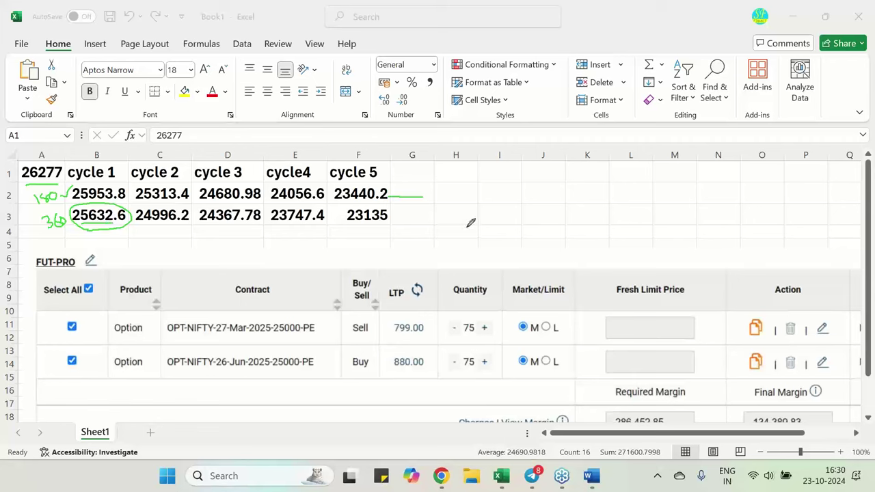
Sketch the squared √25632 formulas, then tick cycles 2 and 3 and circle 24367.78
mouse_move(468, 224)
mouse_down()
mouse_move(507, 183)
mouse_move(494, 201)
mouse_move(506, 216)
mouse_move(514, 200)
mouse_move(519, 213)
mouse_move(541, 205)
mouse_move(535, 214)
mouse_move(552, 201)
mouse_move(555, 212)
mouse_move(603, 198)
mouse_up()
click(506, 209)
drag(444, 194, 522, 273)
drag(613, 177, 626, 211)
drag(632, 180, 644, 185)
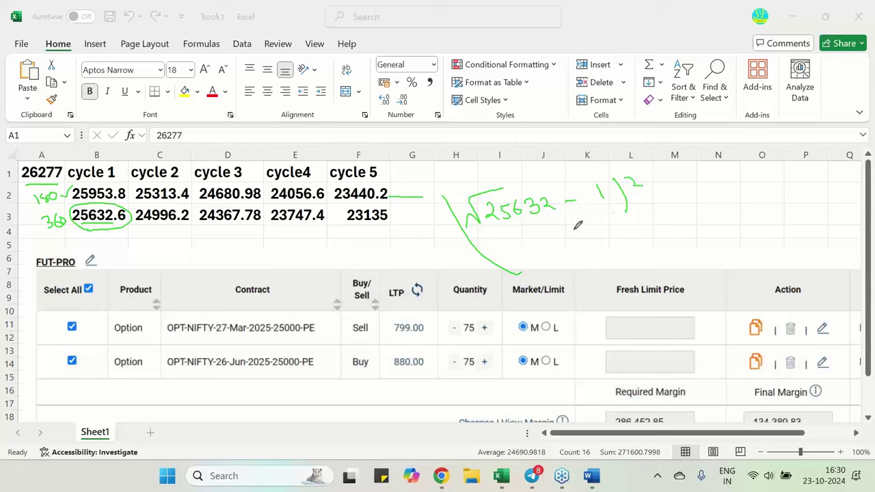
mouse_move(591, 227)
mouse_down()
mouse_move(609, 220)
mouse_move(628, 235)
mouse_up()
drag(523, 238, 551, 259)
mouse_move(633, 216)
mouse_down()
mouse_move(637, 234)
mouse_move(650, 226)
mouse_up()
mouse_move(175, 147)
mouse_down()
mouse_move(195, 139)
mouse_move(232, 162)
mouse_move(247, 146)
mouse_up()
mouse_move(232, 221)
mouse_down()
mouse_move(219, 230)
mouse_move(201, 218)
mouse_move(208, 199)
mouse_move(270, 202)
mouse_move(241, 228)
mouse_move(224, 225)
mouse_up()
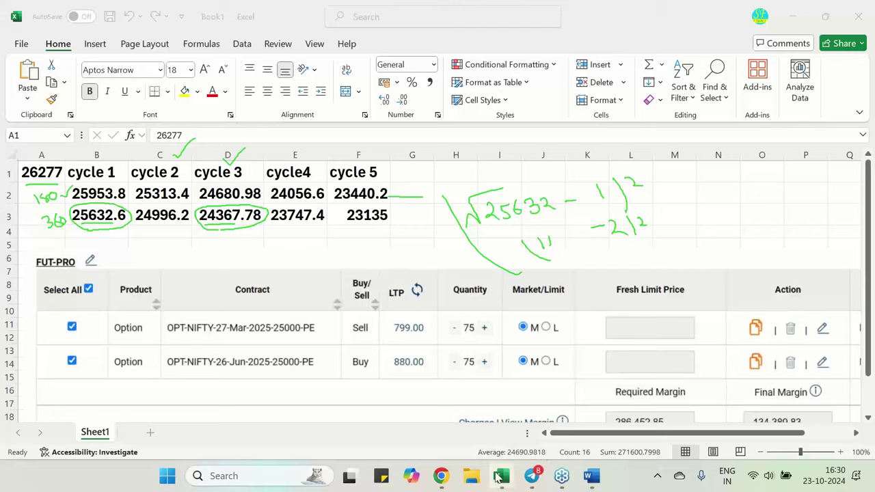
mouse_move(441, 476)
click(441, 417)
scroll(238, 230, up, 10)
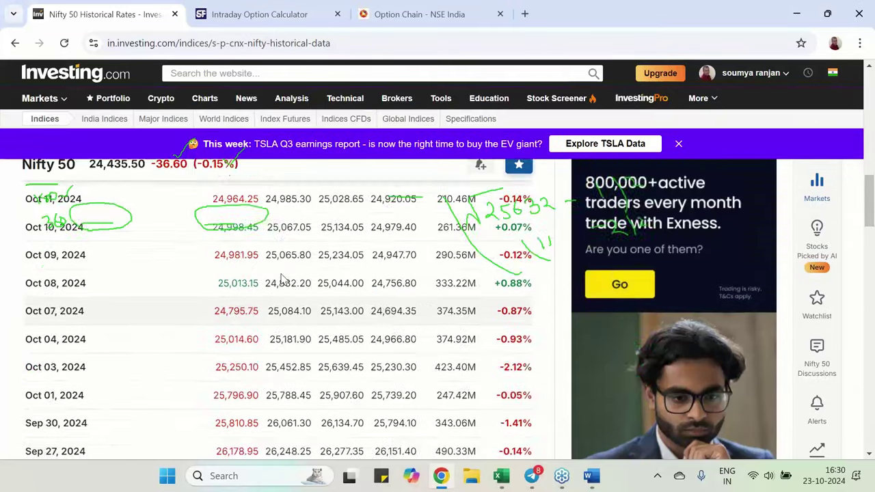
scroll(284, 279, down, 2)
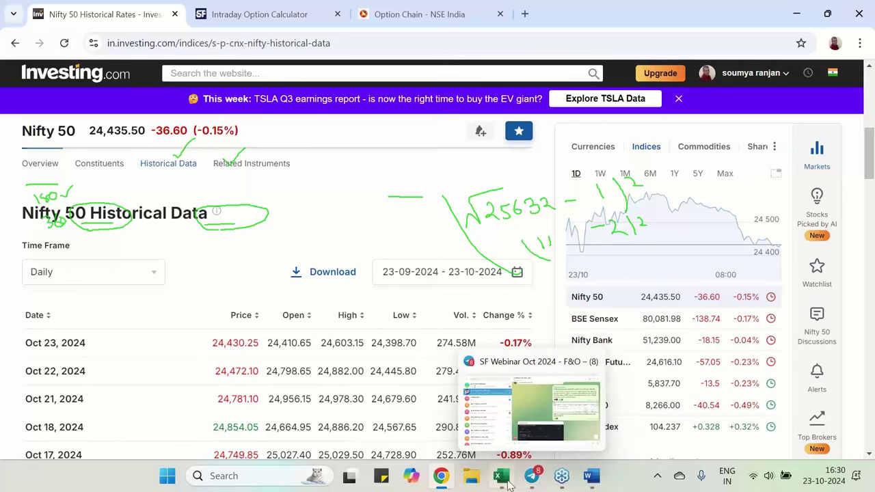
click(505, 480)
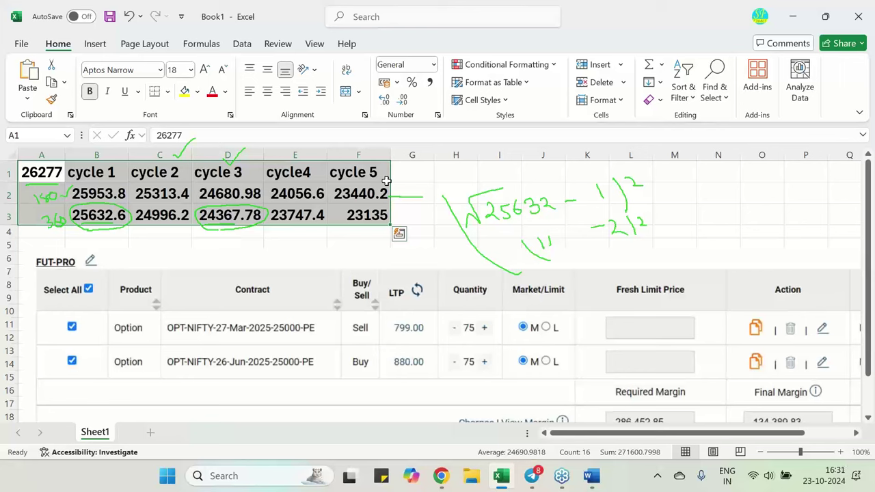
Clear the existing green annotations and ready the screen pen
click(674, 200)
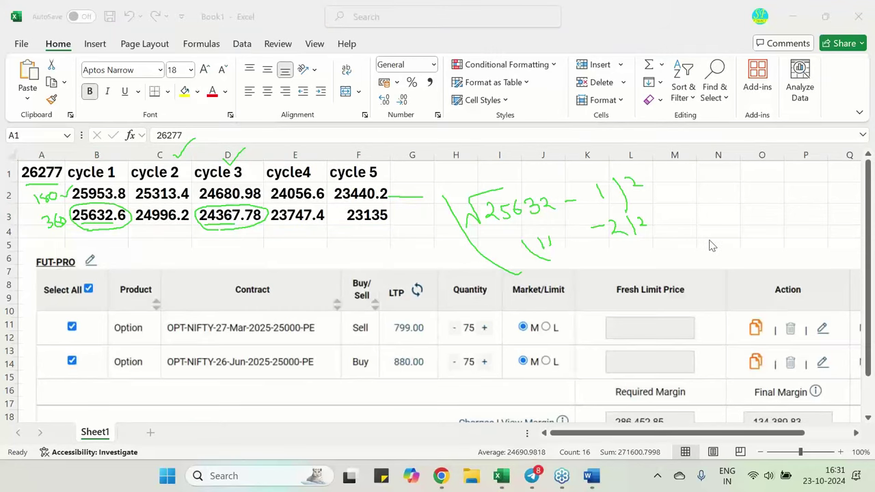
key(Escape)
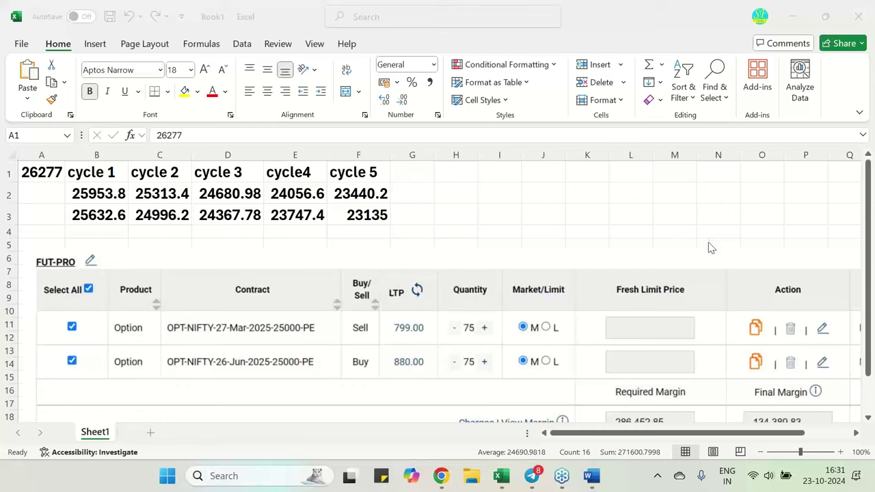
key(ctrl+shift+p)
Tick 25632.6 and underline 24996.2, 24367.78, 23747.4 and 23135 in green
mouse_move(110, 228)
mouse_down()
mouse_move(71, 207)
mouse_move(126, 214)
mouse_move(95, 228)
mouse_up()
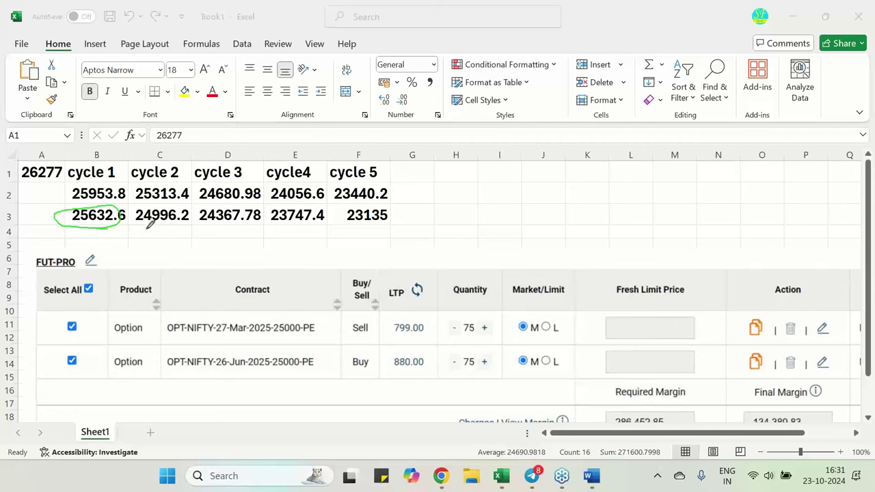
mouse_move(147, 231)
mouse_down()
mouse_move(137, 228)
mouse_move(137, 209)
mouse_move(174, 195)
mouse_move(199, 212)
mouse_move(156, 230)
mouse_up()
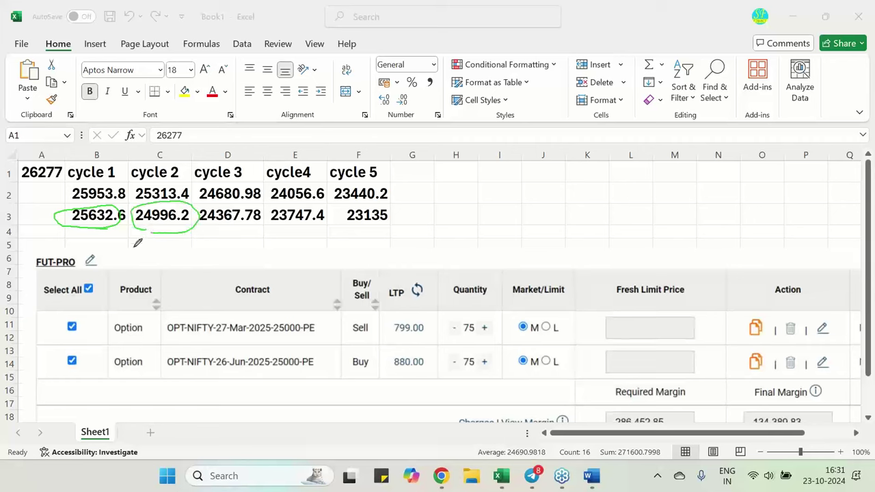
mouse_move(83, 235)
mouse_down()
mouse_move(96, 238)
mouse_move(106, 223)
mouse_up()
drag(168, 218, 186, 219)
drag(206, 230, 260, 229)
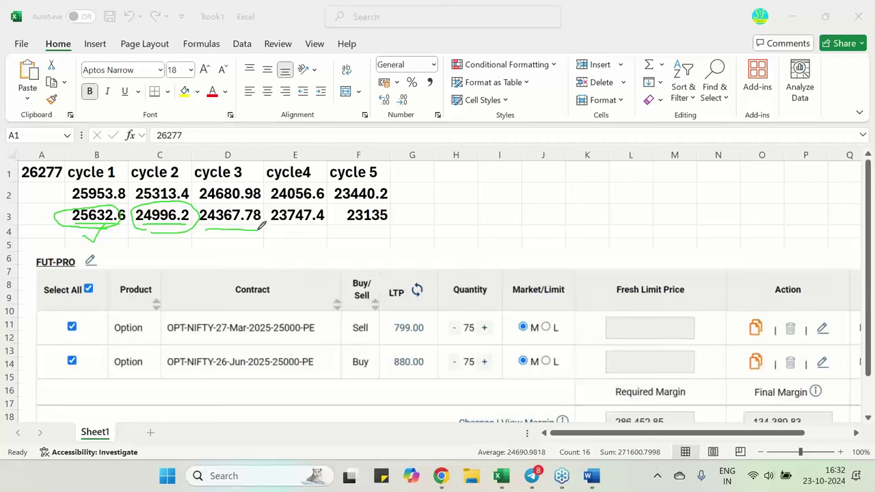
drag(349, 226, 387, 225)
drag(284, 234, 306, 233)
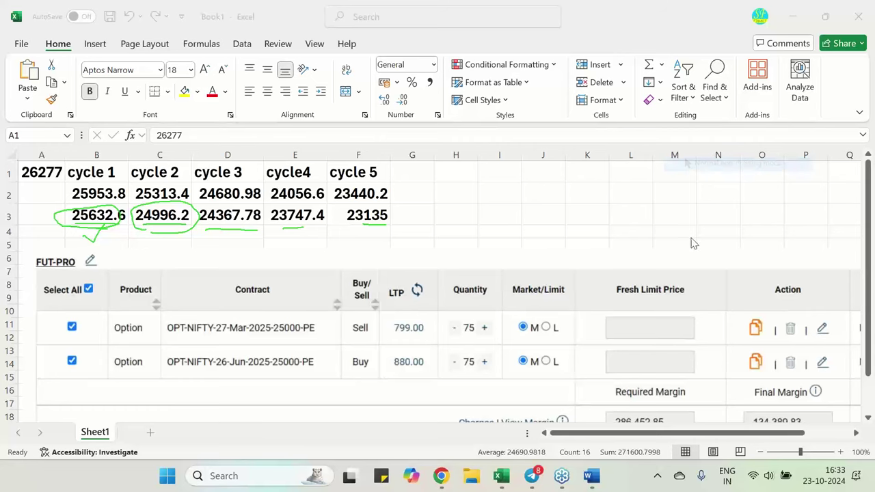
Show the Word notes and highlight the line 'Easy simple Option strategy'
click(593, 478)
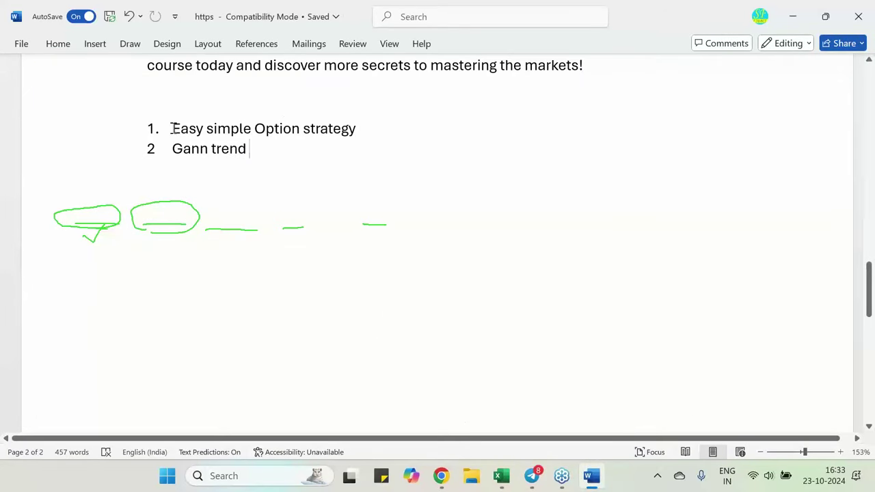
drag(172, 129, 358, 130)
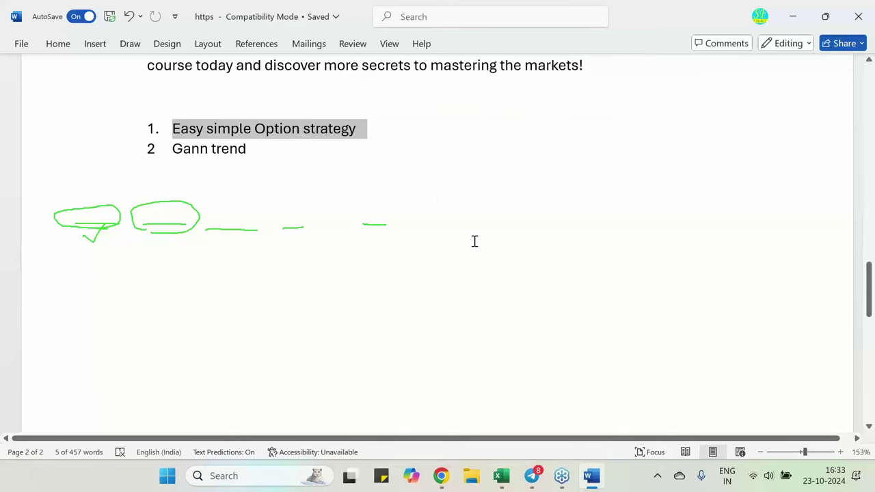
click(677, 200)
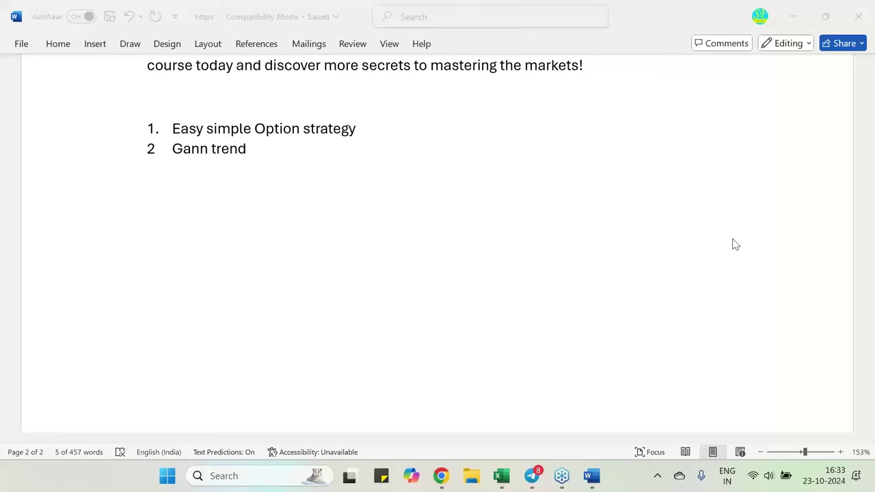
Open the NSE option chain in Chrome and change the expiry, landing on 24-Jun-2027
click(441, 477)
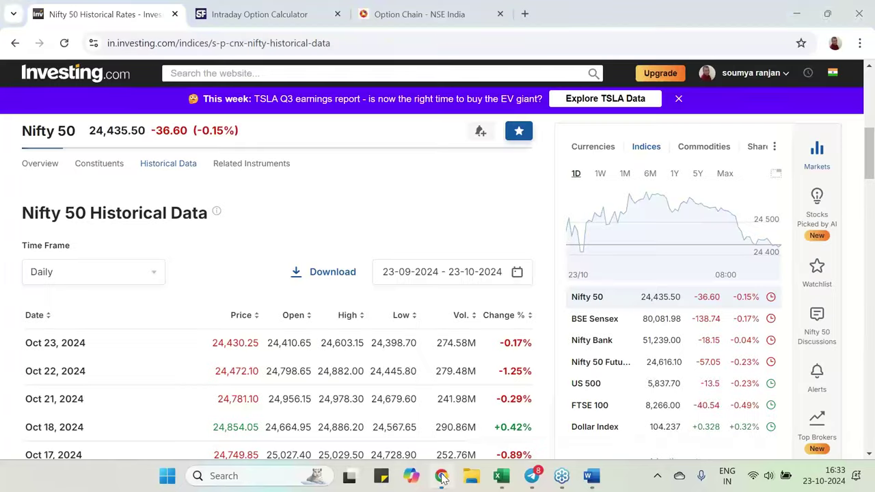
click(359, 15)
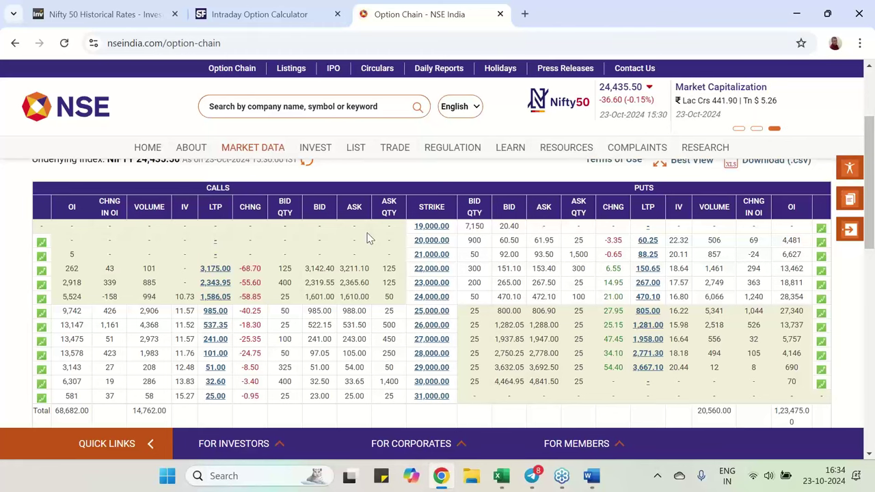
scroll(264, 260, up, 2)
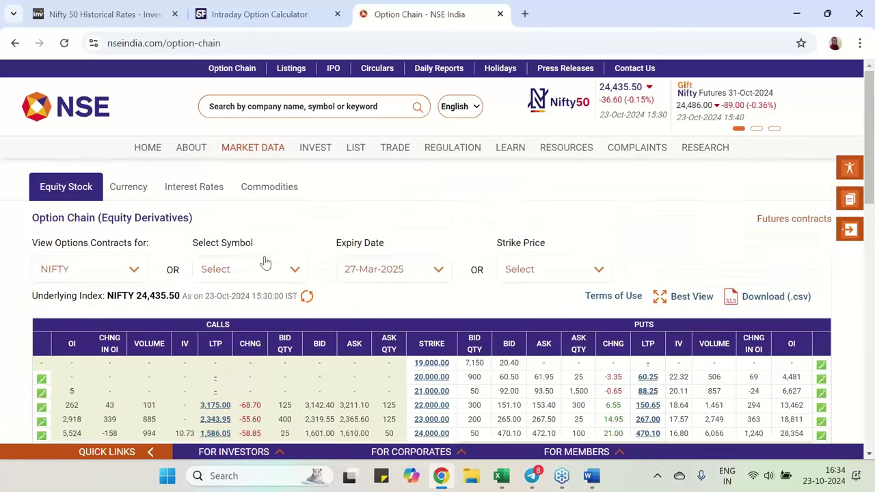
click(386, 281)
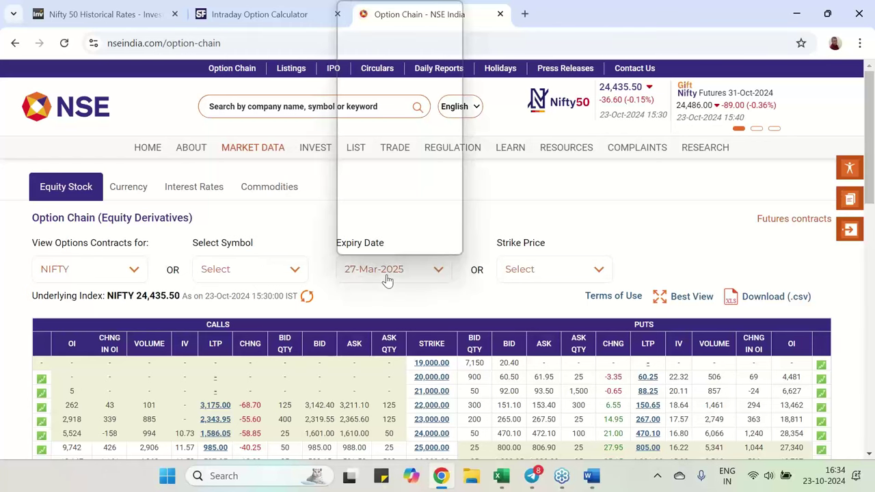
click(403, 246)
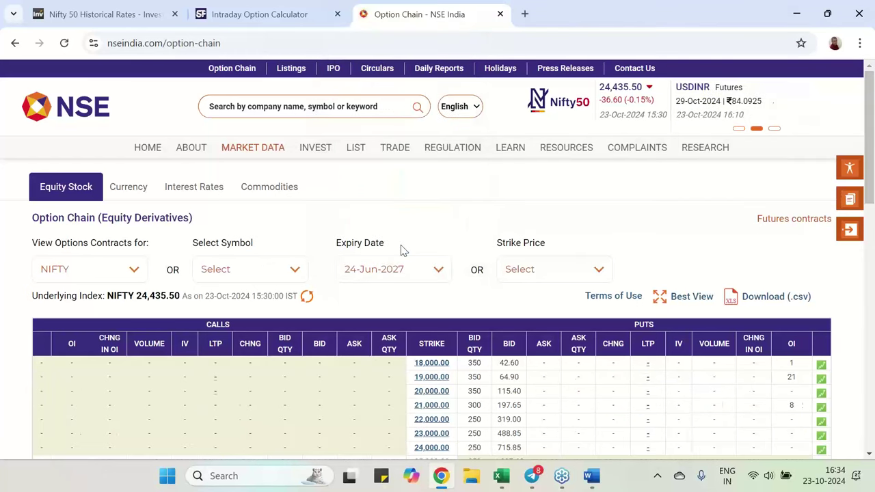
scroll(414, 308, down, 3)
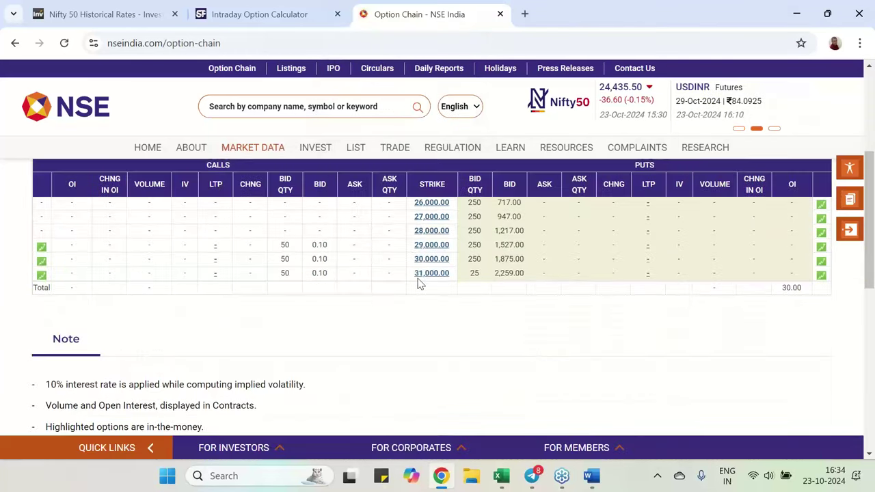
scroll(451, 293, up, 2)
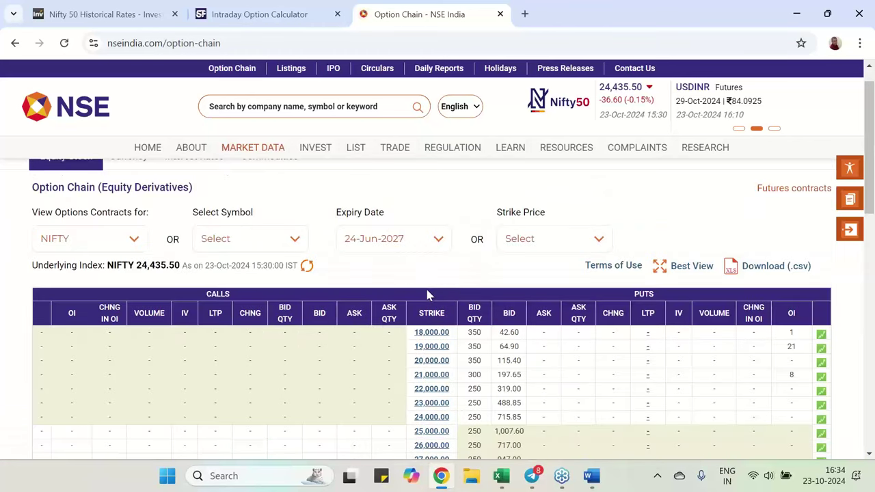
click(401, 239)
scroll(397, 198, down, 1)
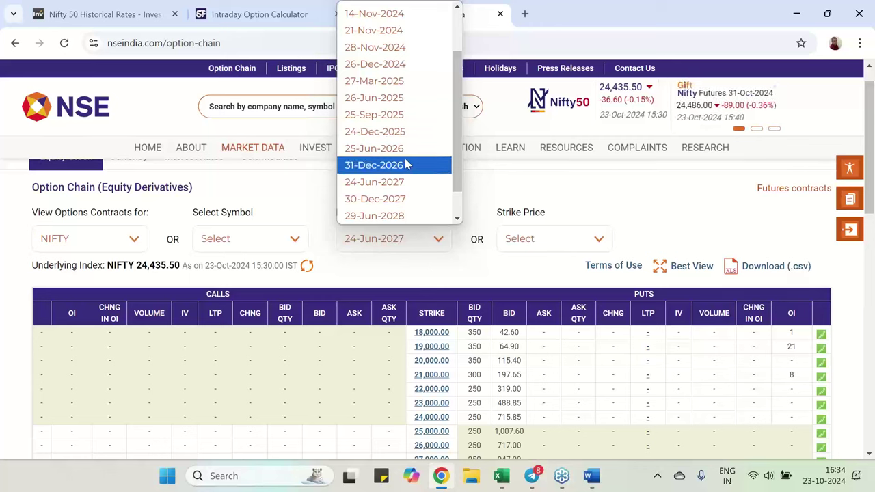
Load 26-Jun-2025, ink JUNE 2025, and circle the 25,000 strike, 845.05 LTP and 39 OI change
click(402, 101)
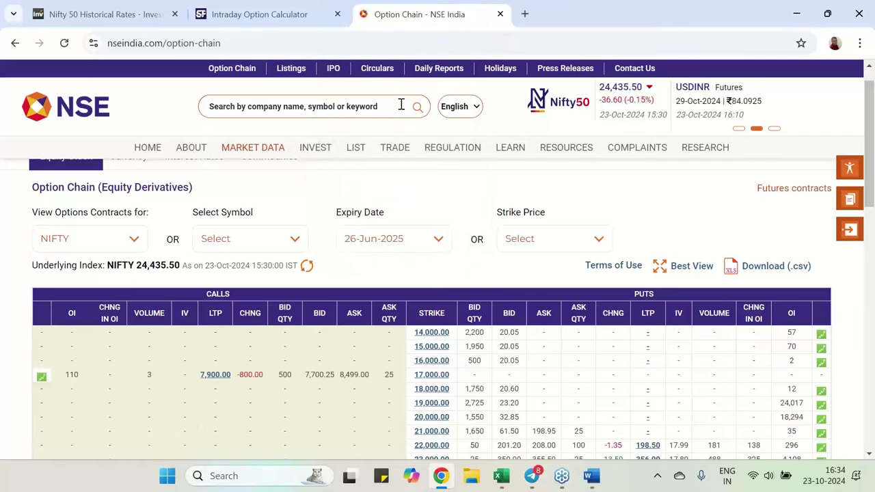
scroll(445, 280, down, 2)
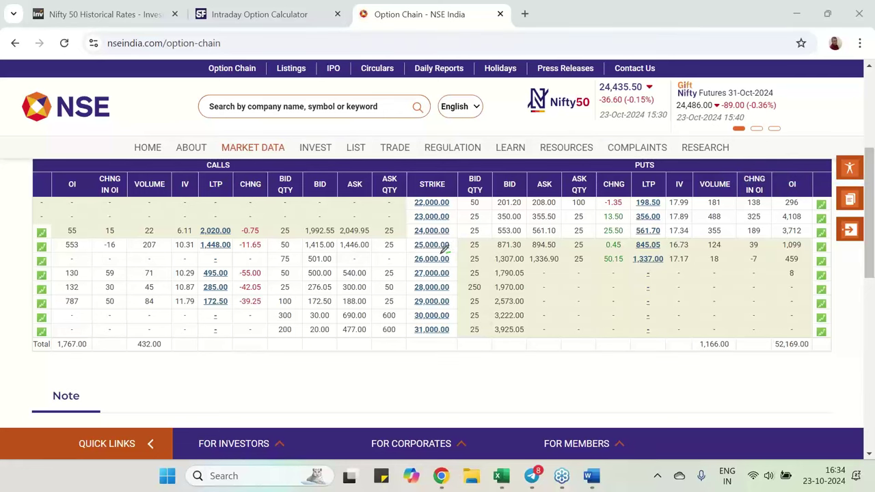
mouse_move(450, 253)
mouse_down()
mouse_move(412, 251)
mouse_move(427, 237)
mouse_move(451, 241)
mouse_move(442, 253)
mouse_move(410, 251)
mouse_up()
mouse_move(369, 136)
mouse_down()
mouse_move(411, 126)
mouse_move(399, 140)
mouse_move(418, 123)
mouse_move(437, 135)
mouse_move(443, 121)
mouse_move(450, 133)
mouse_move(455, 116)
mouse_move(457, 130)
mouse_move(471, 120)
mouse_move(506, 127)
mouse_move(518, 104)
mouse_move(554, 126)
mouse_move(566, 113)
mouse_up()
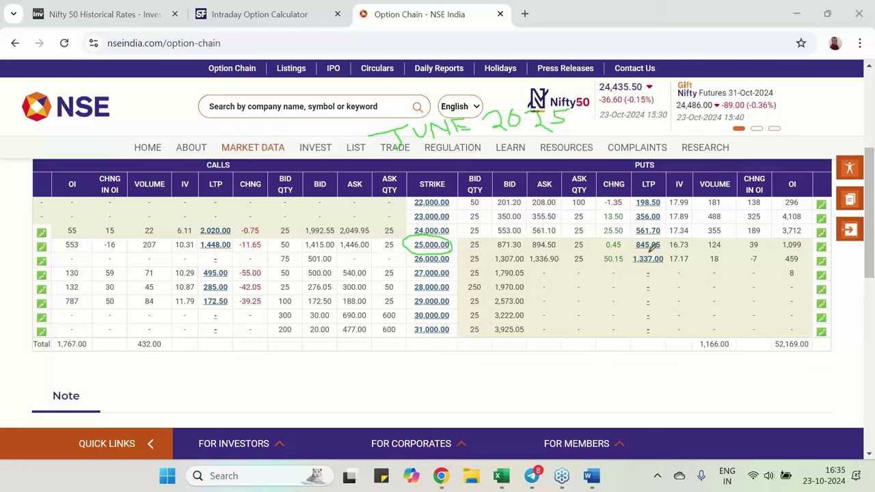
mouse_move(645, 250)
mouse_down()
mouse_move(645, 236)
mouse_move(660, 245)
mouse_move(654, 251)
mouse_up()
mouse_move(758, 249)
mouse_down()
mouse_move(751, 231)
mouse_move(769, 245)
mouse_up()
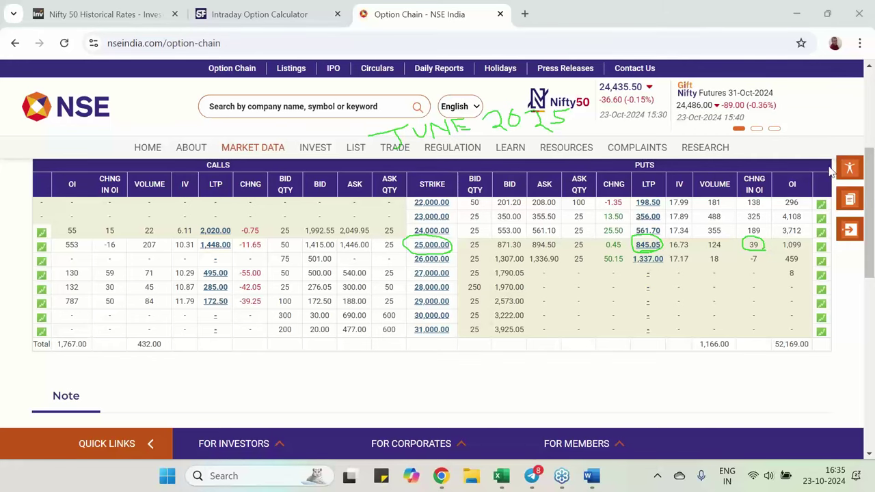
scroll(244, 205, up, 5)
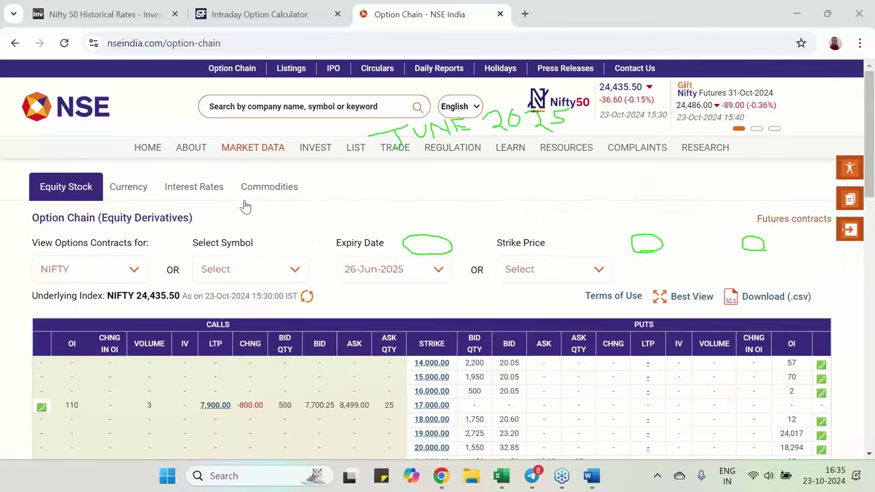
Switch the expiry to 27-Mar-2025, showing the 25,000 put at LTP 805.00
click(370, 274)
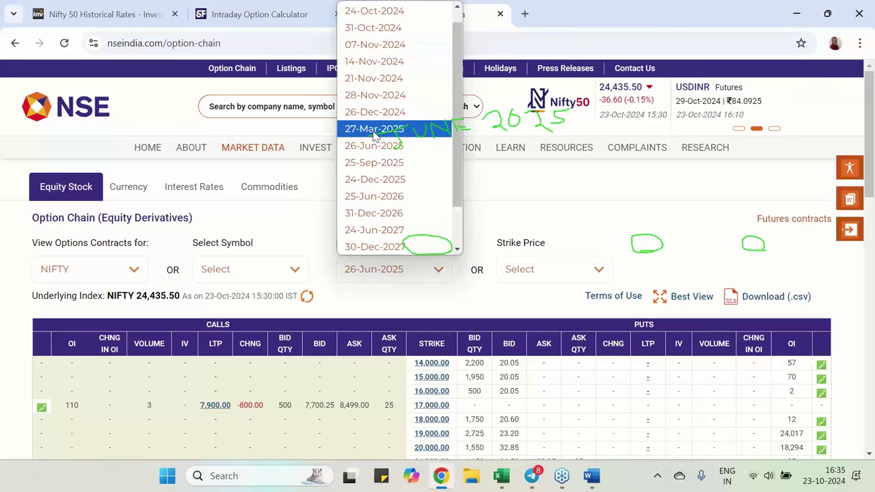
click(374, 131)
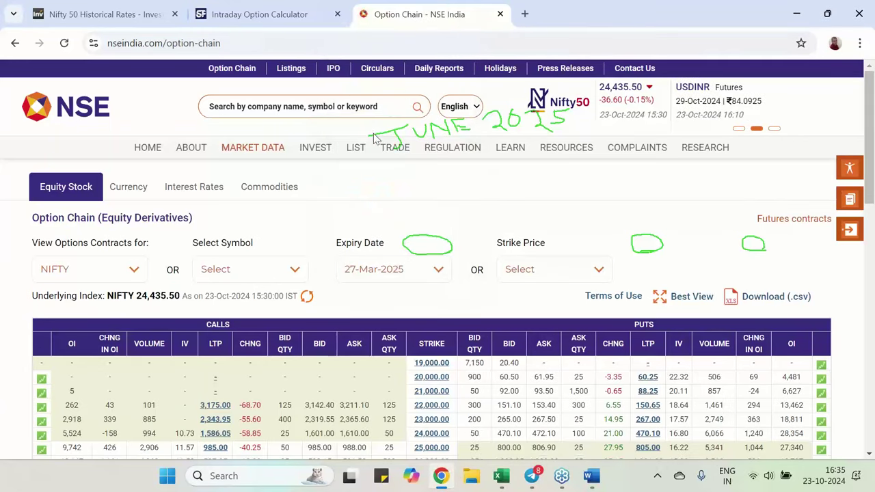
scroll(476, 272, down, 5)
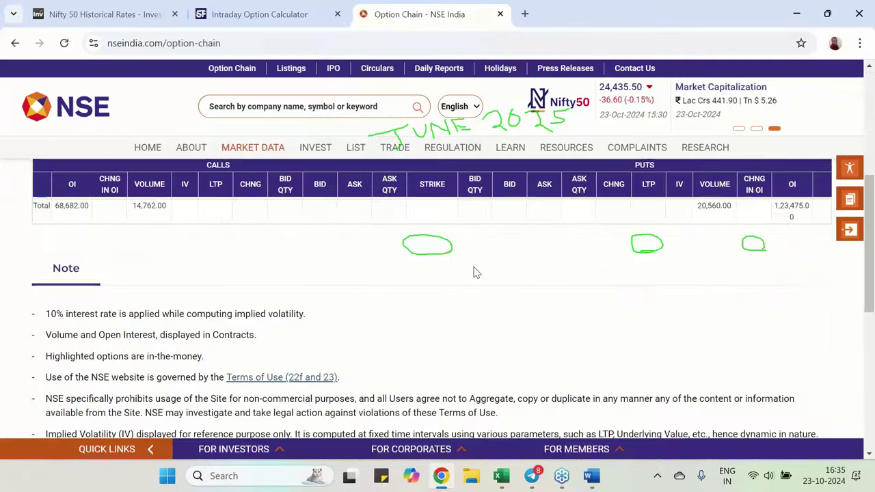
scroll(473, 270, up, 2)
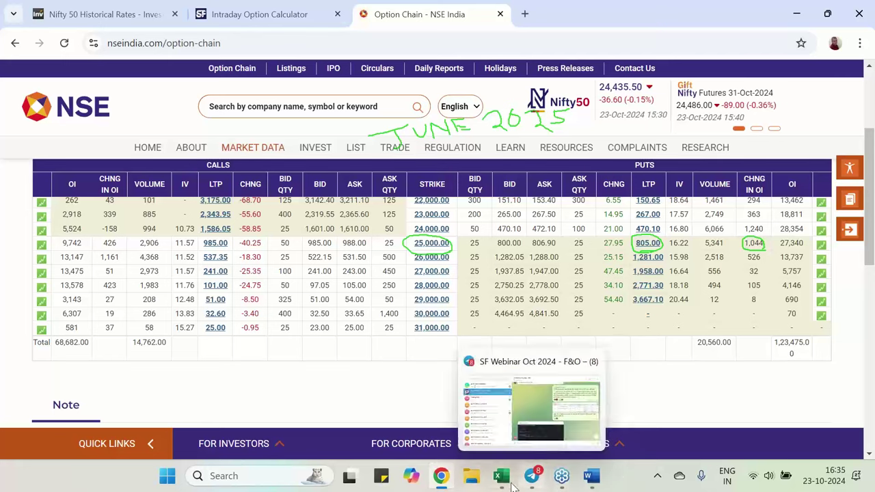
mouse_move(511, 485)
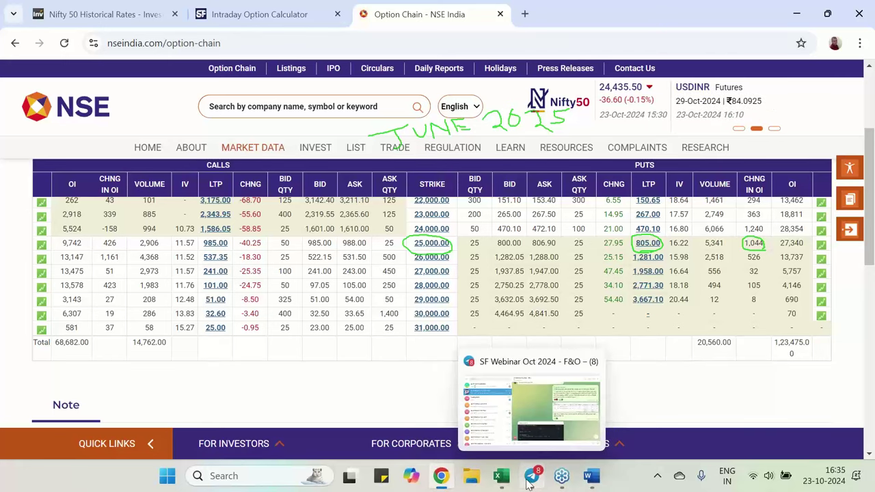
Return to the FUT-PRO calendar spread workbook and erase all green ink
click(499, 480)
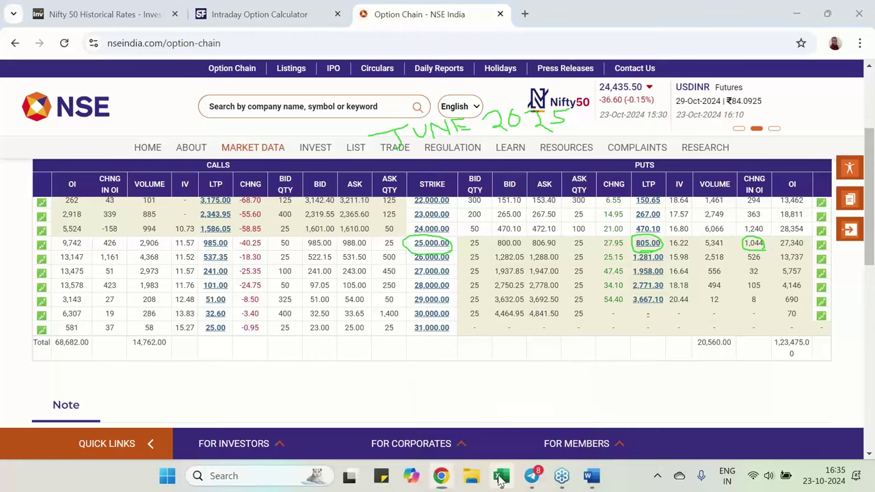
scroll(711, 309, down, 1)
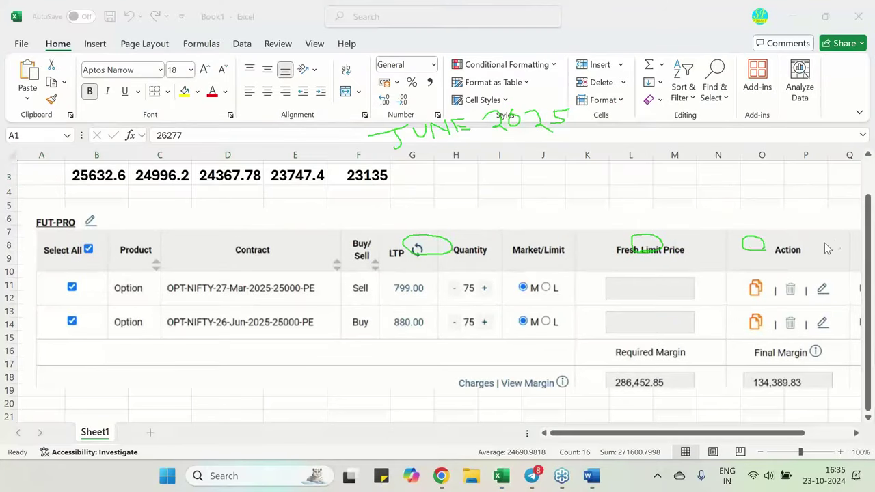
key(Escape)
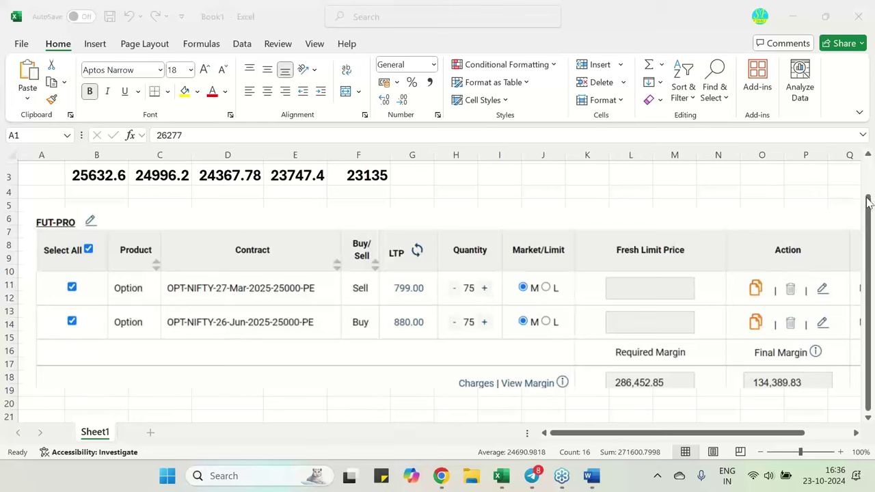
Tick the 799.00 and 880.00 LTPs, quantities and June entry; circle the 134,389.83 margin
mouse_move(639, 188)
mouse_down()
mouse_move(653, 201)
mouse_move(658, 188)
mouse_up()
drag(478, 273, 501, 254)
mouse_move(496, 303)
mouse_down()
mouse_move(493, 332)
mouse_move(451, 283)
mouse_move(500, 294)
mouse_move(489, 326)
mouse_up()
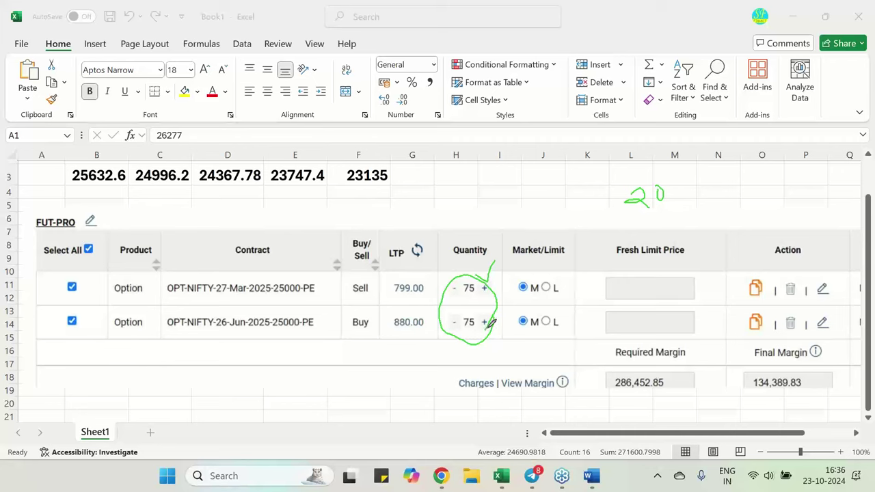
mouse_move(770, 393)
mouse_down()
mouse_move(757, 387)
mouse_move(787, 361)
mouse_move(815, 383)
mouse_move(753, 392)
mouse_up()
mouse_move(403, 340)
mouse_down()
mouse_move(410, 346)
mouse_move(422, 329)
mouse_up()
mouse_move(406, 294)
mouse_down()
mouse_move(413, 301)
mouse_move(431, 275)
mouse_up()
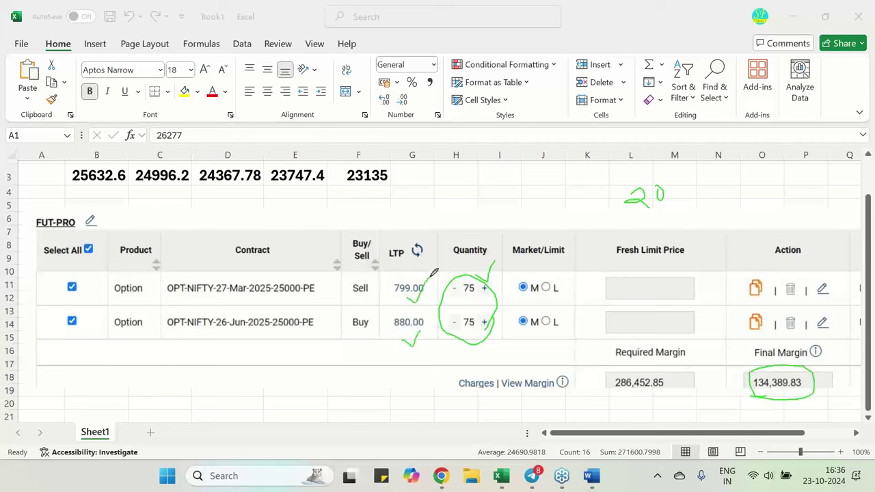
mouse_move(518, 196)
mouse_down()
mouse_move(539, 187)
mouse_move(530, 193)
mouse_up()
mouse_move(333, 333)
mouse_down()
mouse_move(333, 299)
mouse_move(347, 274)
mouse_up()
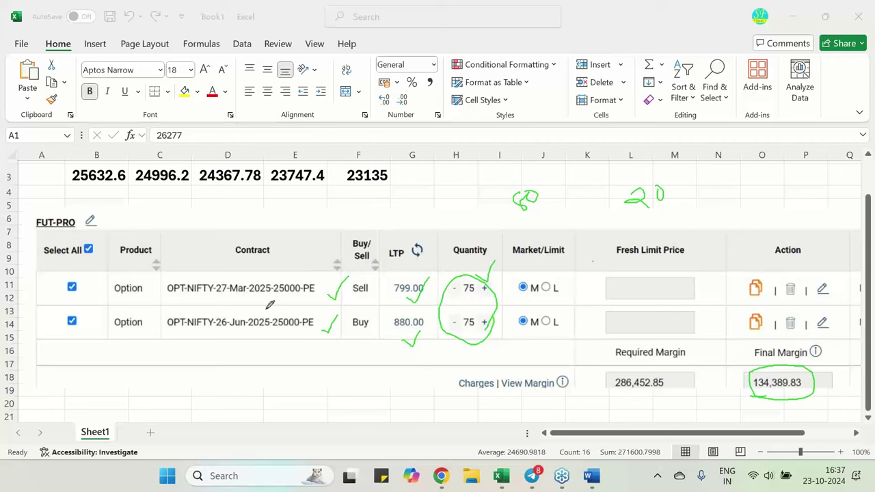
Ink an arrow between the March and June 25000 put rows, tick and underline them, and start the -200 x70 note
mouse_move(270, 293)
mouse_down()
mouse_move(270, 318)
mouse_move(275, 310)
mouse_up()
drag(193, 338, 219, 320)
mouse_move(220, 272)
mouse_down()
mouse_move(225, 278)
mouse_move(245, 258)
mouse_up()
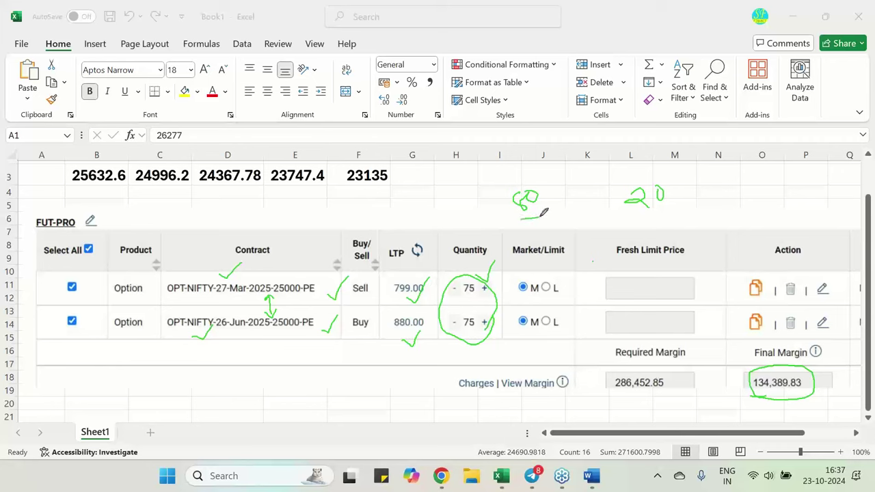
drag(524, 217, 539, 217)
drag(523, 222, 542, 222)
mouse_move(387, 200)
mouse_down()
mouse_move(413, 204)
mouse_move(422, 188)
mouse_move(389, 201)
mouse_move(438, 207)
mouse_move(450, 194)
mouse_move(442, 195)
mouse_move(481, 179)
mouse_up()
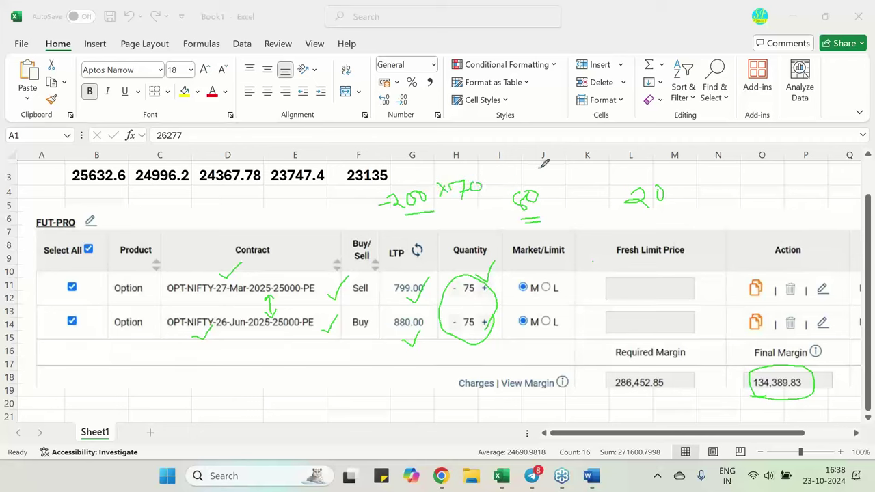
Handwrite 22 and an underlined 24440 NS spot note near column O
mouse_move(537, 167)
mouse_down()
mouse_move(555, 177)
mouse_move(565, 162)
mouse_move(590, 177)
mouse_up()
mouse_move(714, 180)
mouse_down()
mouse_move(736, 197)
mouse_move(757, 190)
mouse_move(759, 201)
mouse_move(779, 187)
mouse_move(779, 198)
mouse_move(801, 189)
mouse_up()
mouse_move(799, 177)
mouse_down()
mouse_move(800, 198)
mouse_move(816, 189)
mouse_move(811, 171)
mouse_up()
drag(744, 210, 814, 208)
drag(759, 219, 803, 217)
mouse_move(739, 174)
mouse_down()
mouse_move(749, 163)
mouse_move(759, 172)
mouse_up()
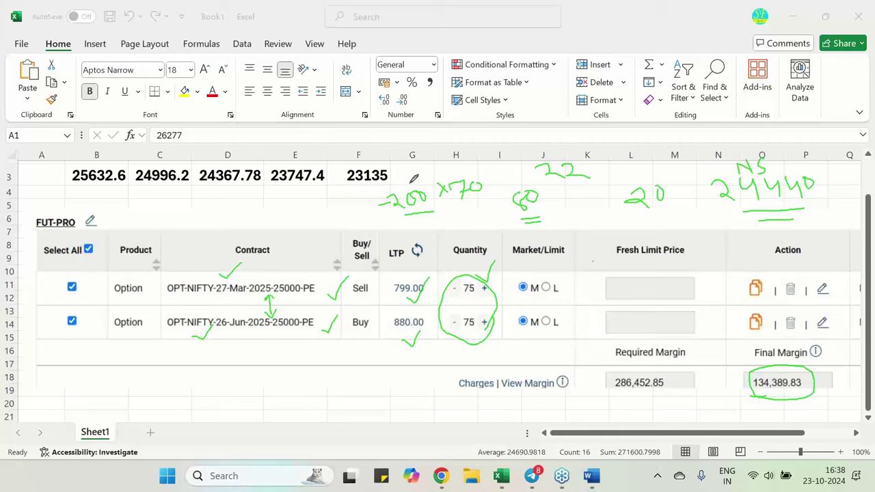
Tick the -200 note, change x70 to x75, add the 25500 and 200–400 notes, then erase all ink
drag(410, 177, 426, 164)
drag(480, 176, 481, 194)
mouse_move(293, 331)
mouse_down()
mouse_move(296, 368)
mouse_move(308, 351)
mouse_up()
mouse_move(318, 388)
mouse_down()
mouse_move(354, 395)
mouse_move(363, 375)
mouse_move(380, 381)
mouse_move(384, 370)
mouse_move(404, 370)
mouse_up()
mouse_move(576, 297)
mouse_down()
mouse_move(583, 308)
mouse_move(698, 296)
mouse_move(710, 285)
mouse_move(726, 292)
mouse_up()
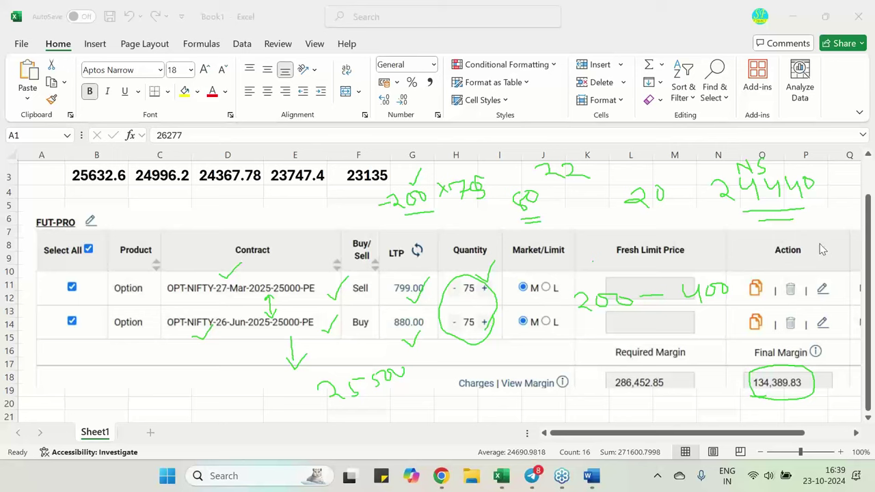
key(Escape)
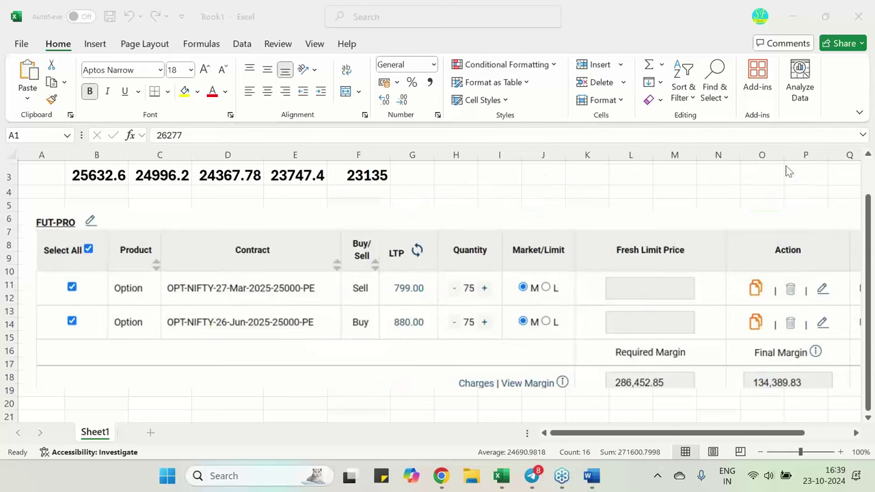
In the browser, check the Nifty price on the option chain and enter Current Price 24435 in the calculator
click(443, 477)
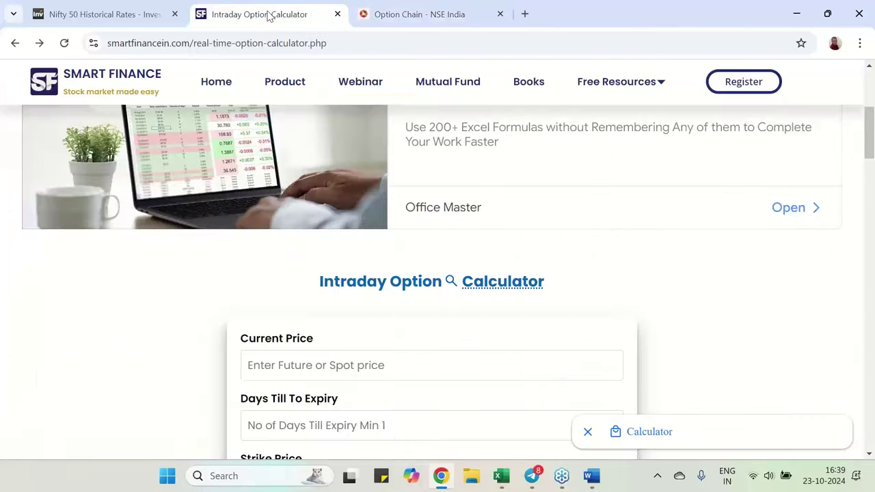
click(372, 365)
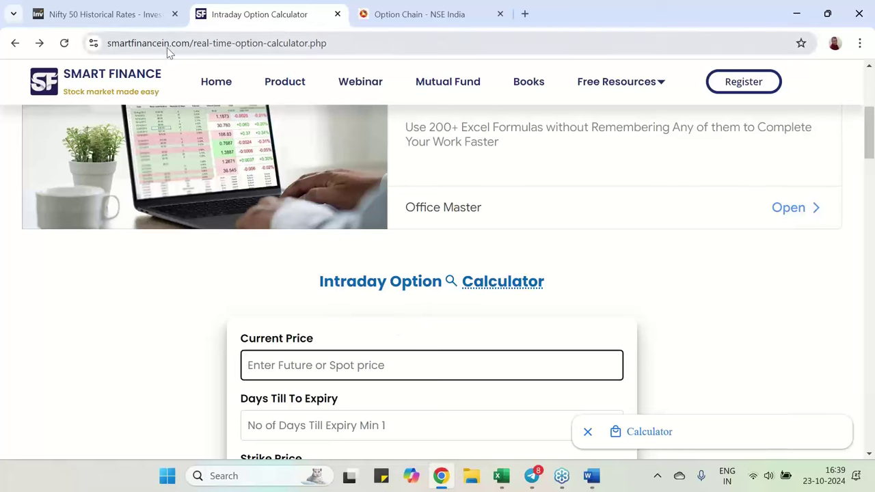
mouse_move(595, 89)
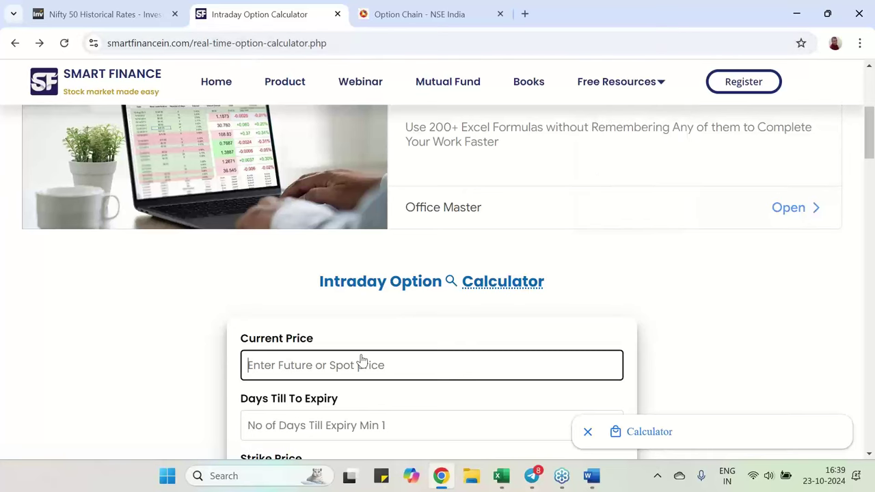
click(402, 15)
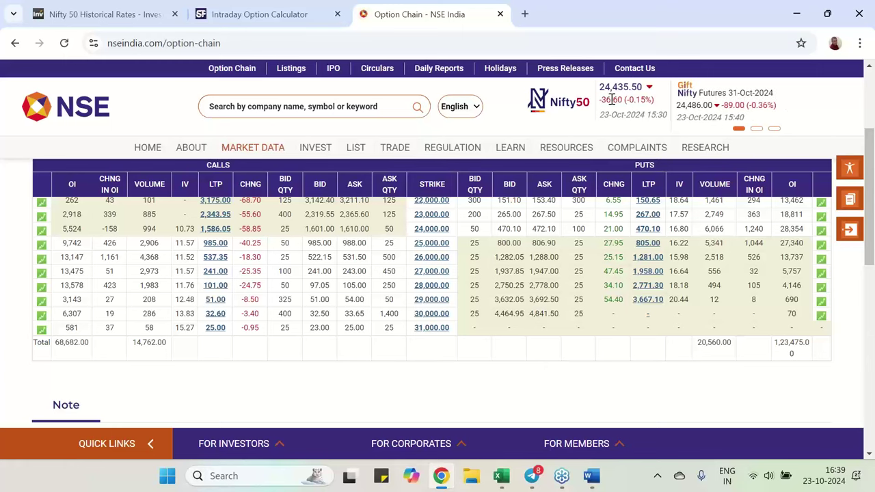
click(256, 14)
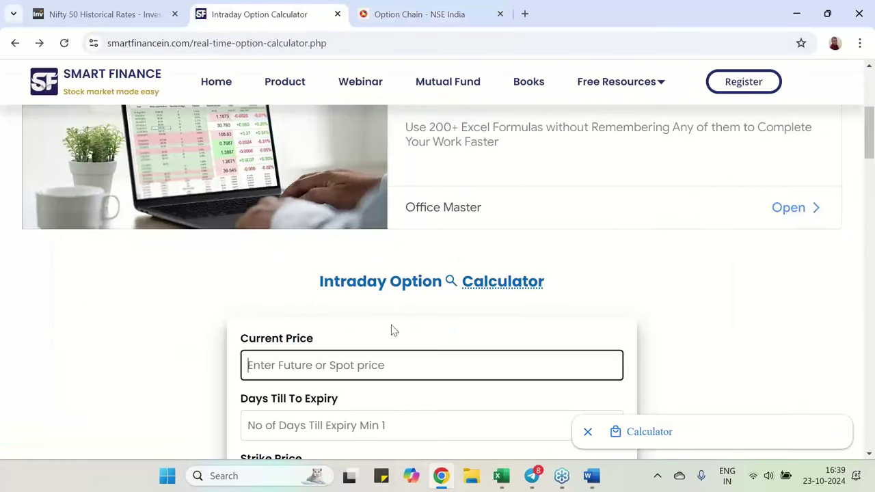
text(2445)
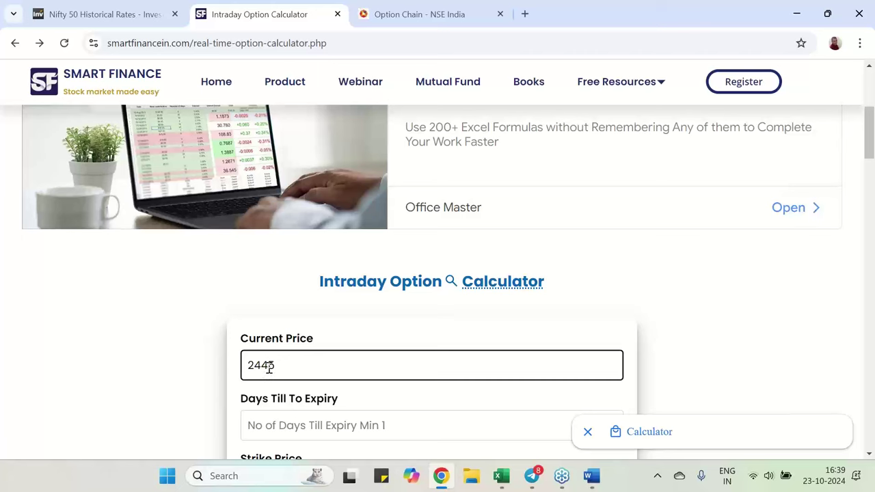
text(5)
drag(275, 366, 268, 365)
text(3)
Enter 153 days till expiry, strike 25000, option price 799, and choose Put
click(280, 424)
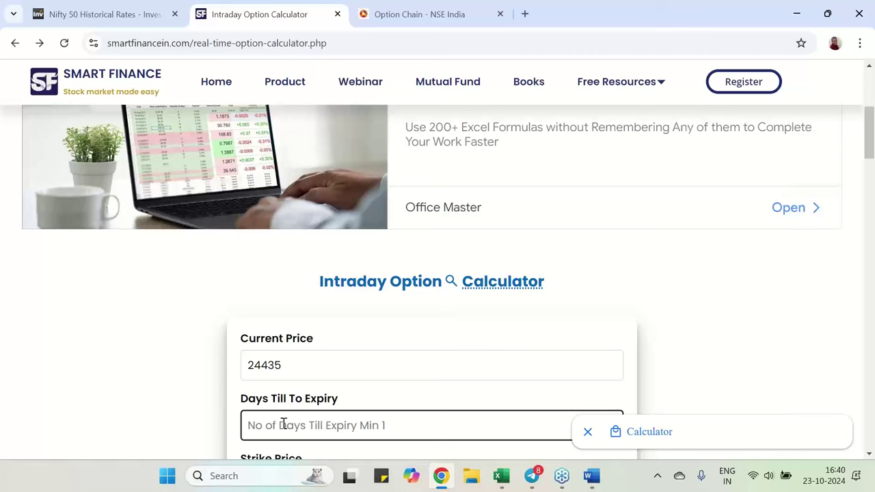
text(1)
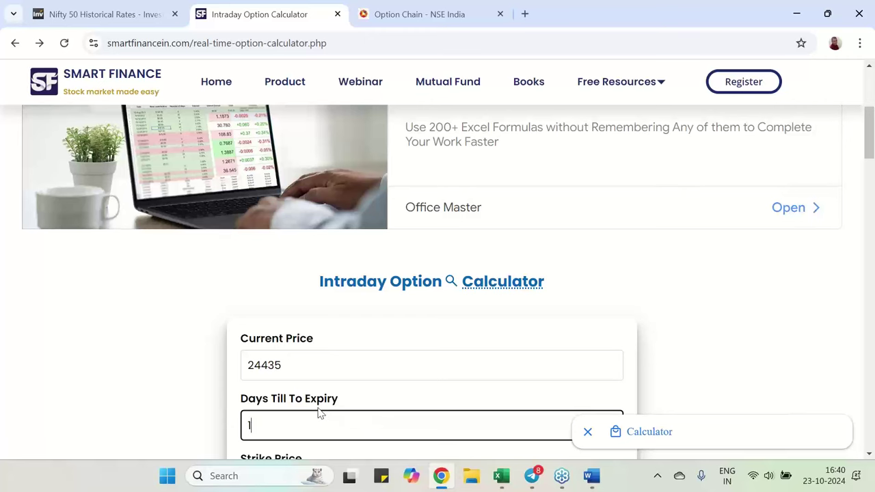
text(53)
scroll(377, 376, down, 2)
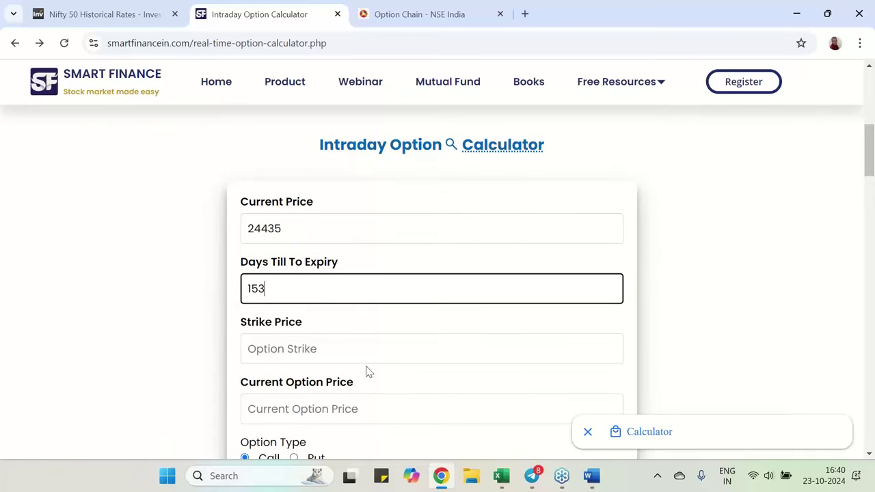
click(331, 347)
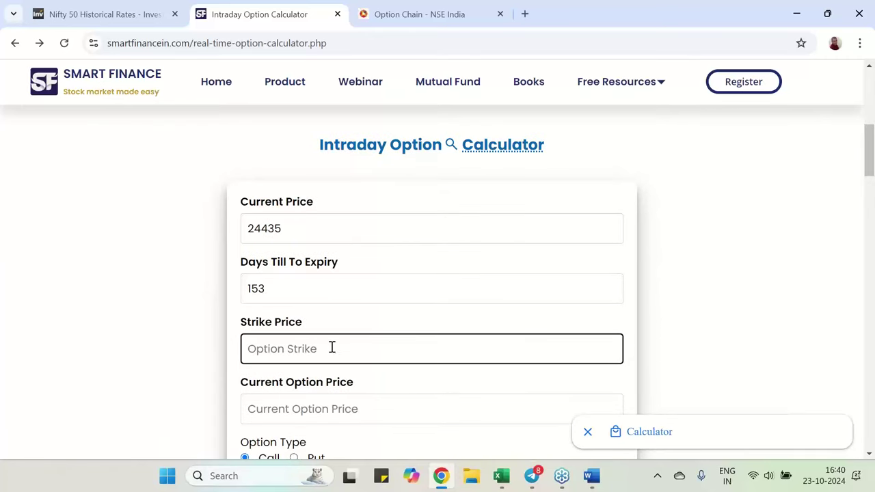
text(25000)
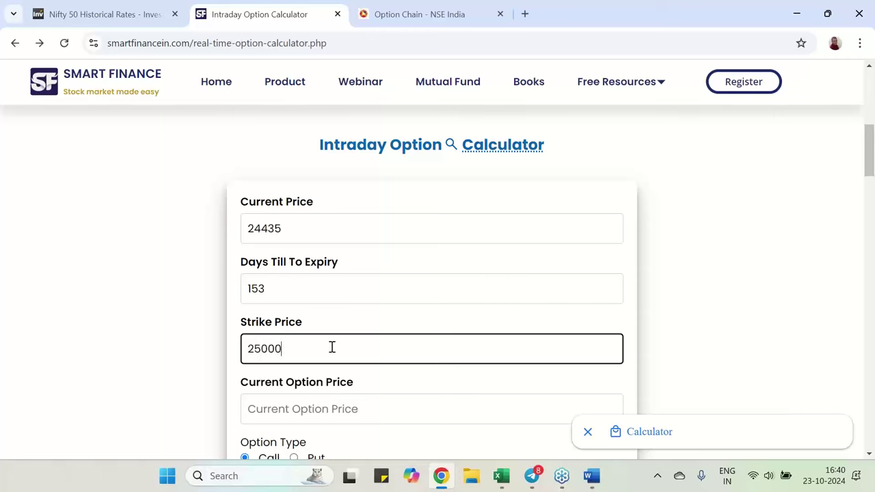
click(319, 413)
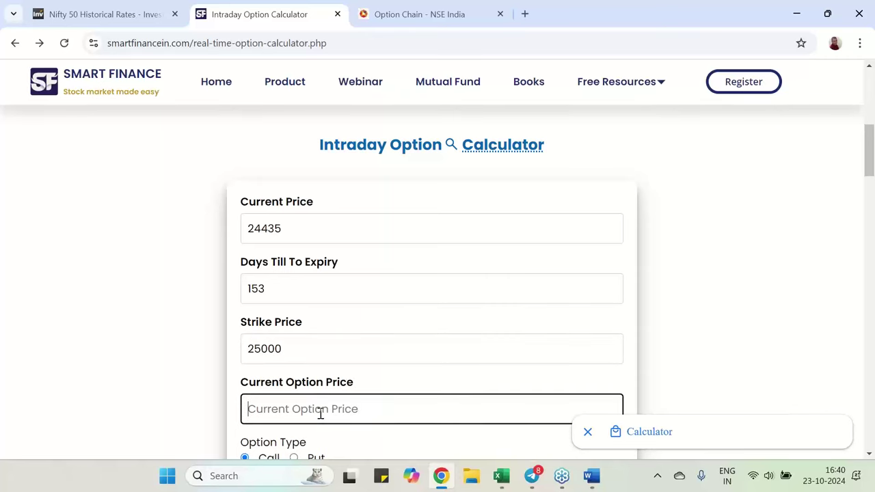
text(799)
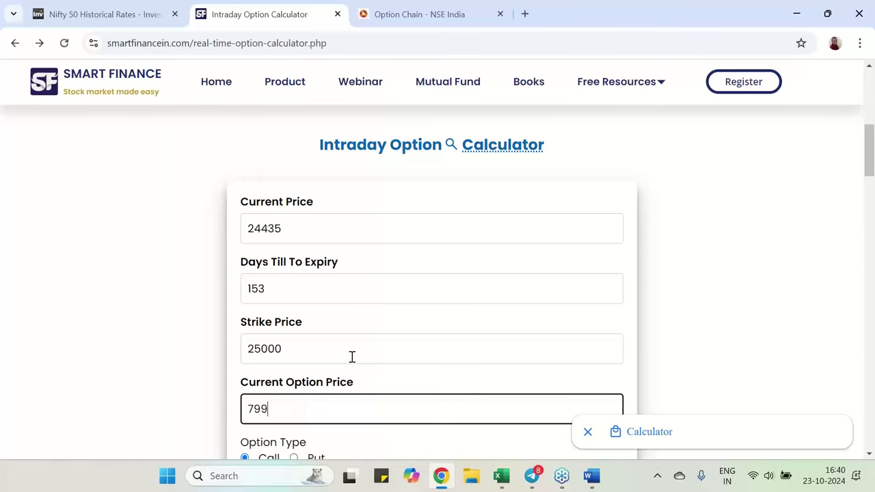
scroll(351, 355, down, 1)
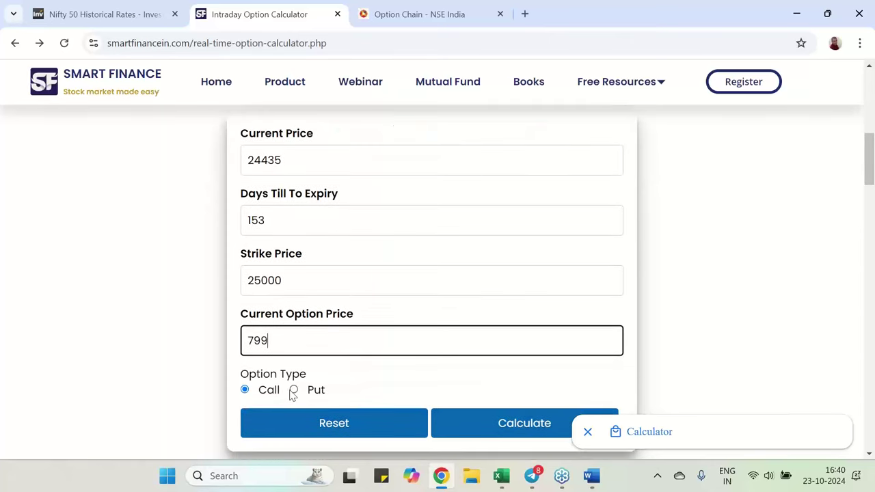
click(294, 389)
Calculate the March put and review its implied volatility 19.36 and Current Theta value
click(498, 429)
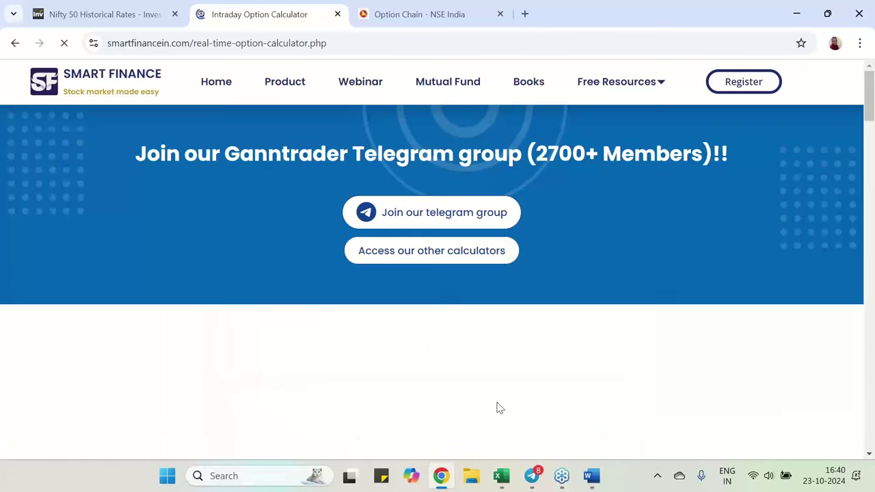
scroll(499, 389, down, 4)
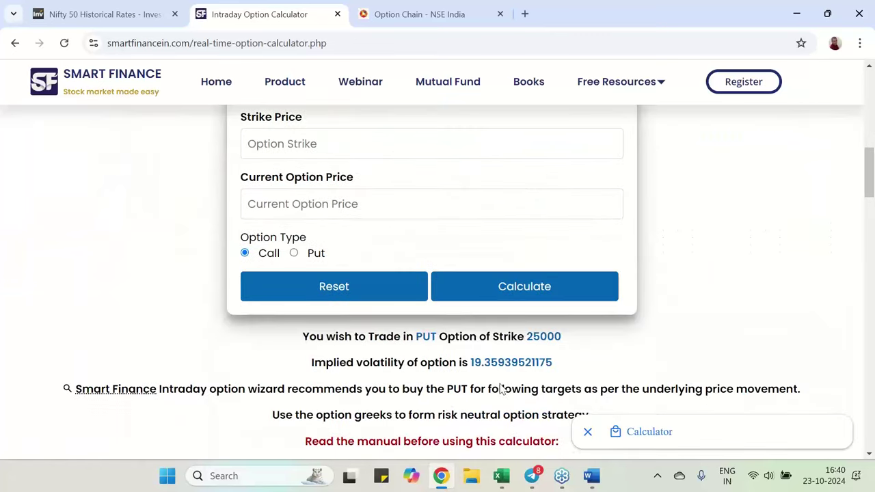
drag(470, 363, 555, 363)
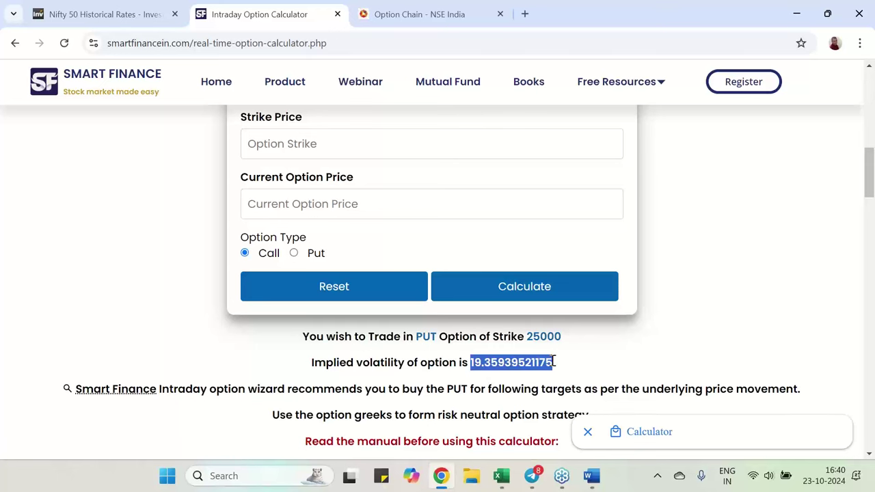
scroll(556, 362, down, 8)
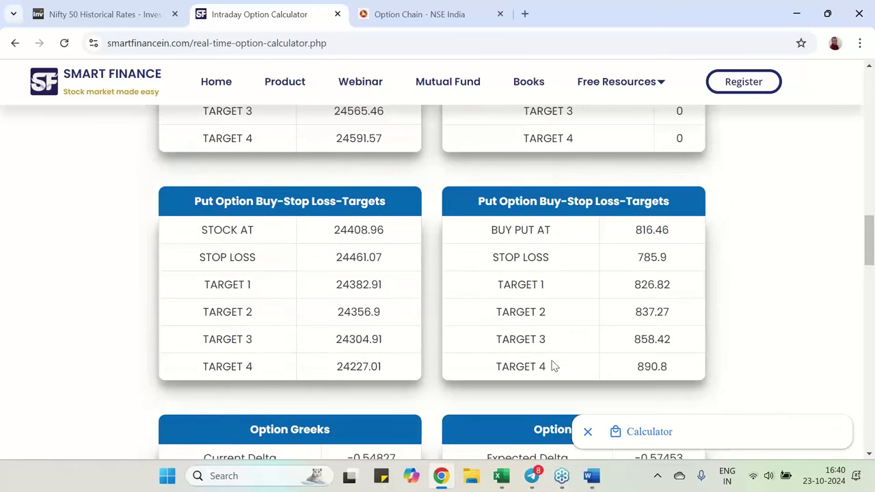
scroll(554, 367, down, 2)
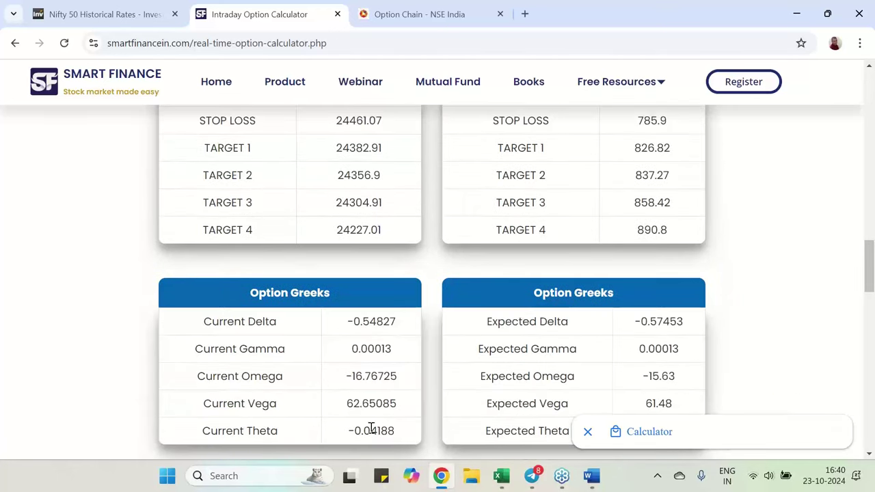
drag(346, 434, 409, 438)
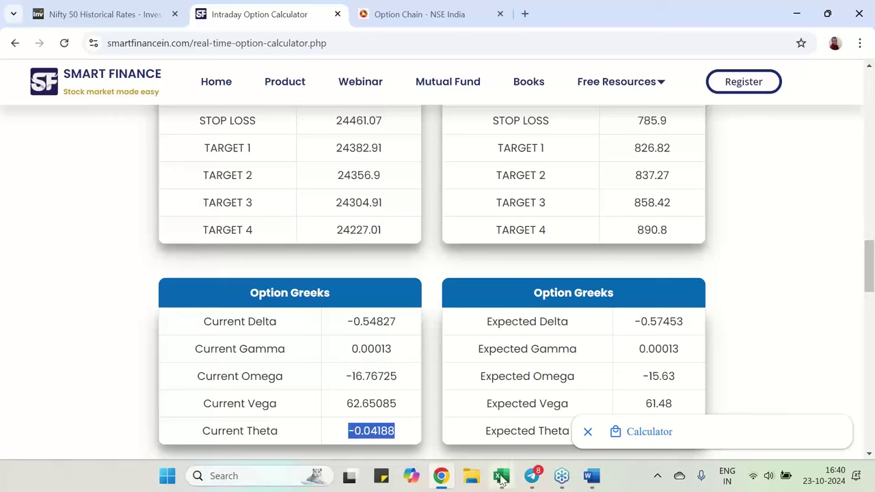
Handwrite the theta -0.04 at the top of the screen and scroll back to the input form
key(ctrl+shift+p)
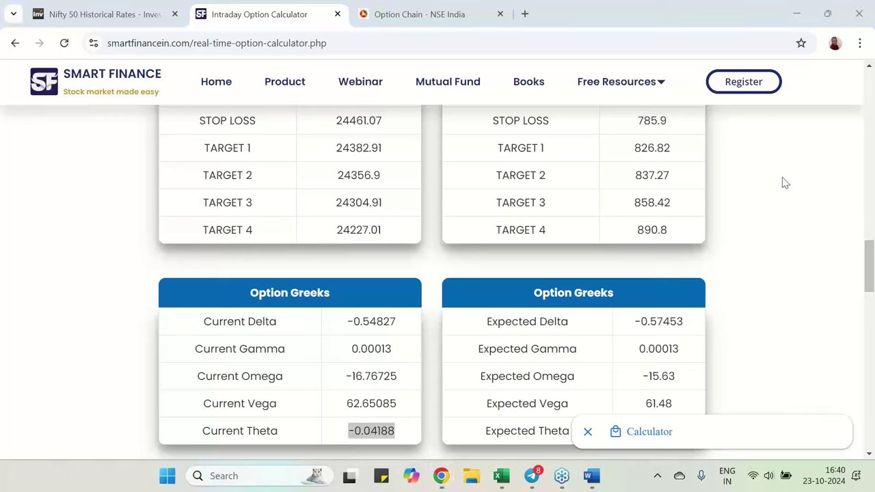
drag(527, 48, 556, 57)
mouse_move(442, 45)
mouse_down()
mouse_move(481, 37)
mouse_move(472, 48)
mouse_move(506, 54)
mouse_move(511, 38)
mouse_move(562, 39)
mouse_up()
click(493, 45)
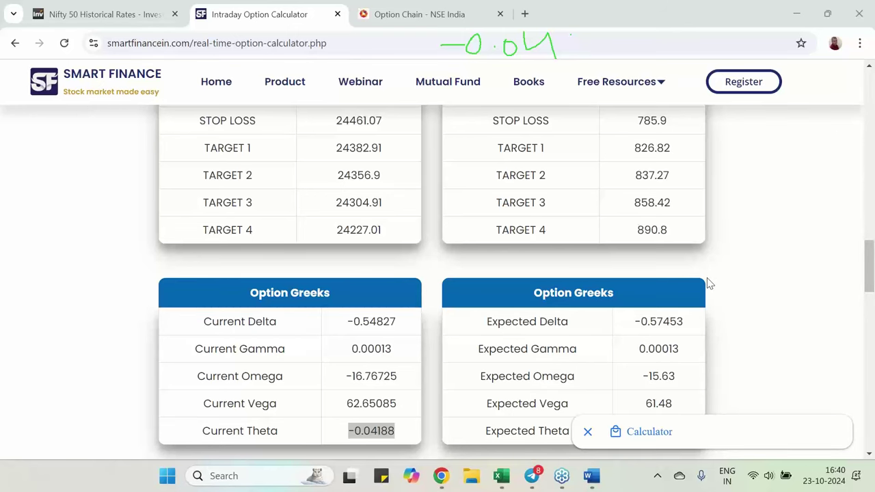
scroll(708, 280, up, 1)
scroll(708, 280, up, 2)
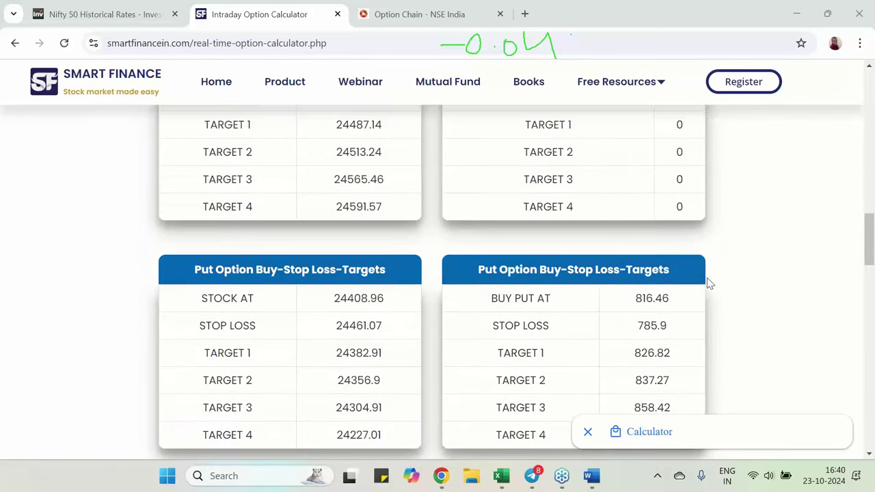
scroll(709, 283, up, 4)
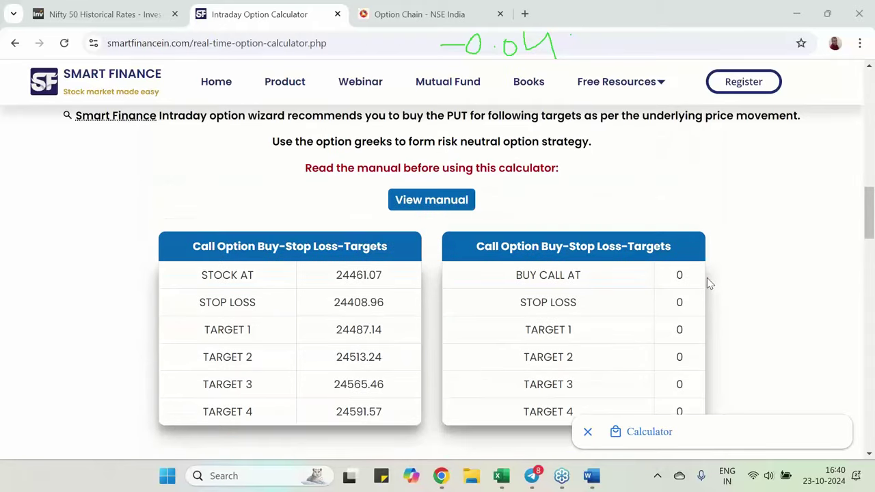
scroll(709, 283, up, 2)
scroll(708, 283, up, 3)
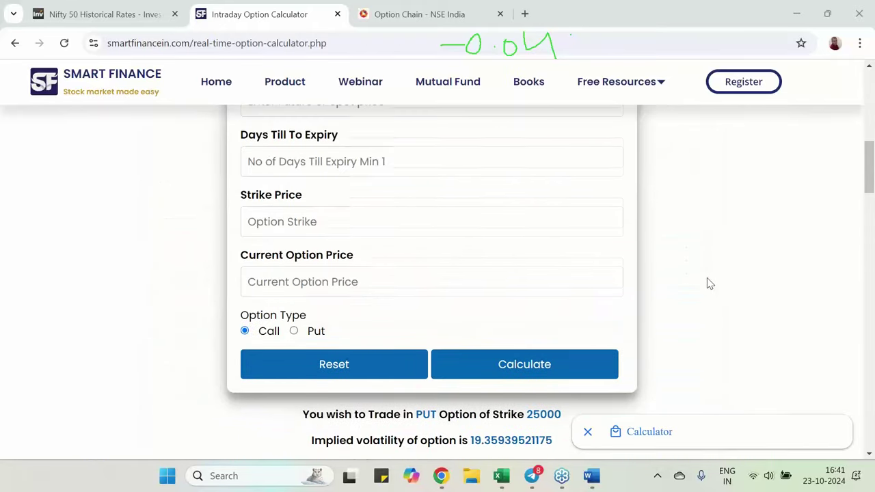
Calculate the June put with price 24435, 242 days, strike 25000, option price 880, and Put selected
scroll(708, 283, up, 2)
click(295, 252)
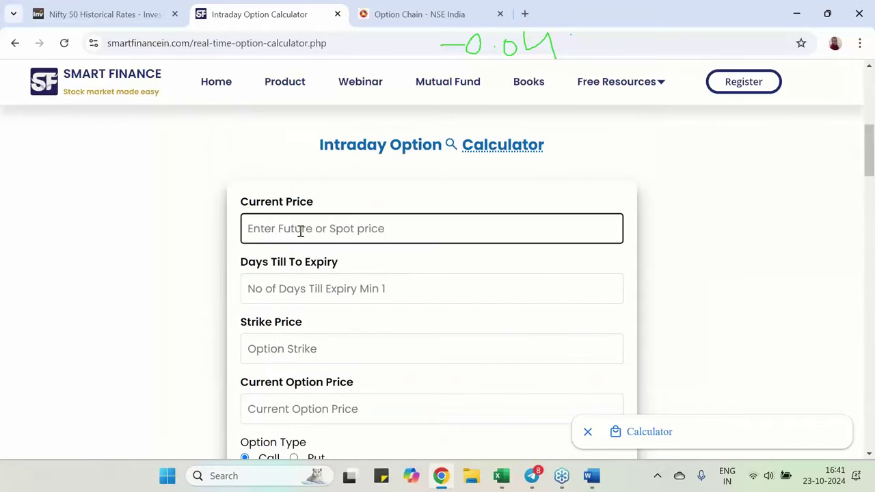
text(24)
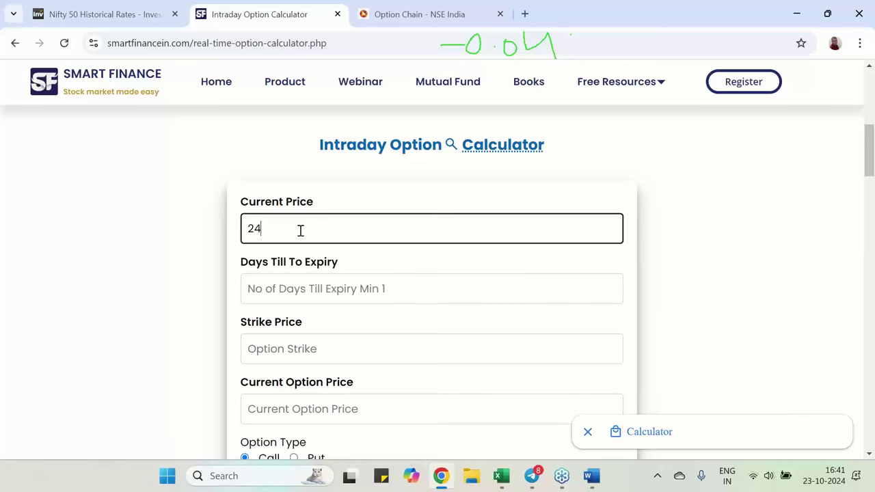
text(435)
click(308, 291)
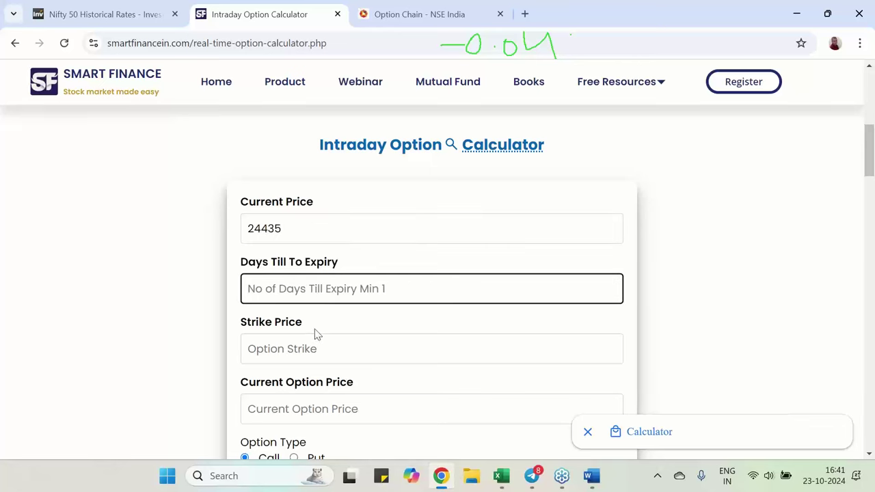
text(242)
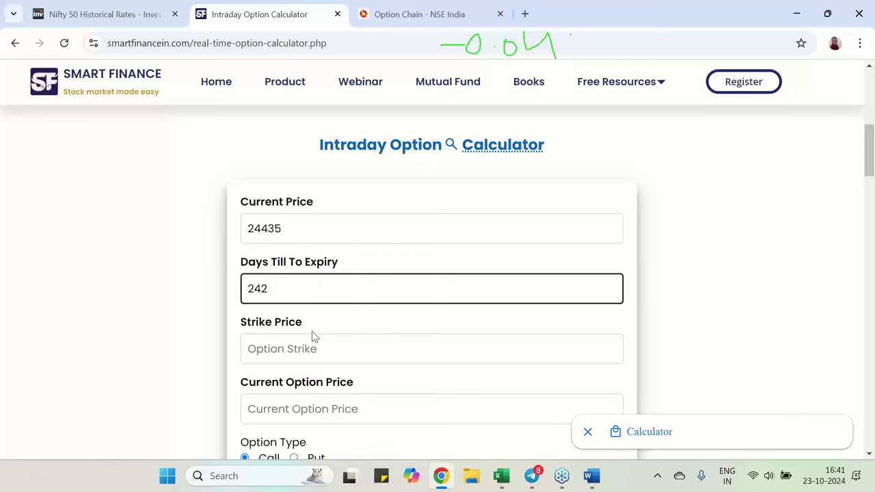
click(311, 346)
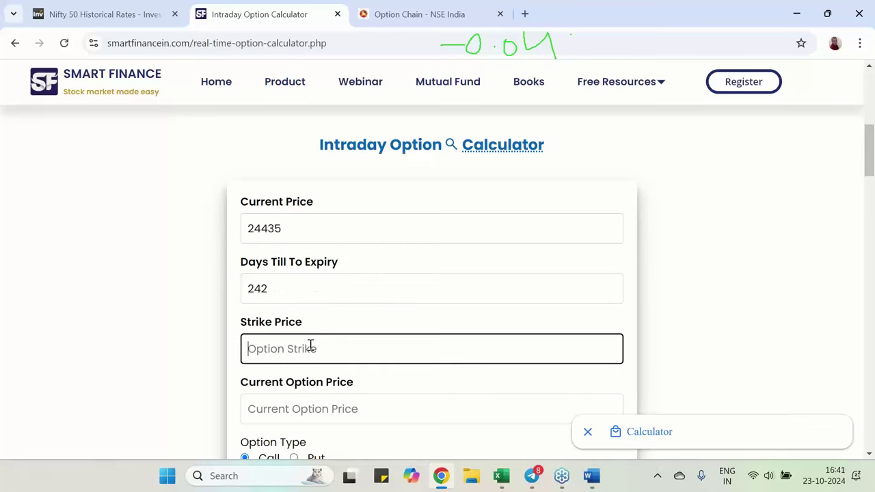
text(25000)
click(341, 410)
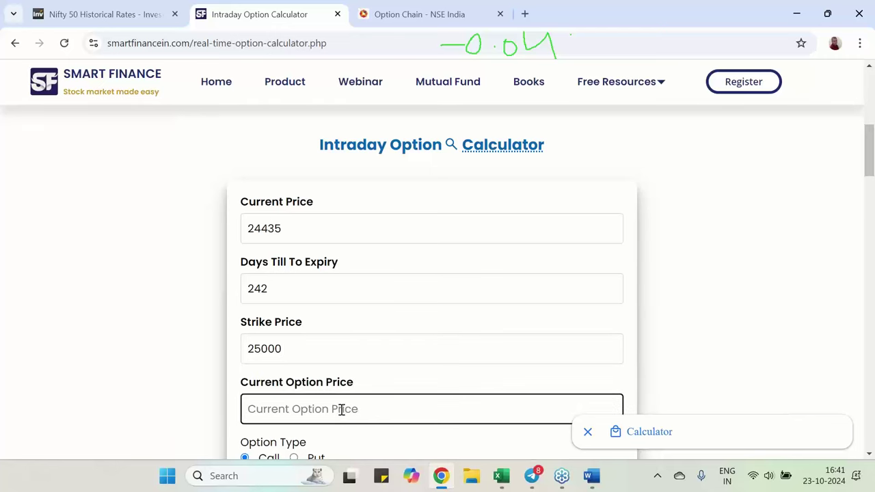
text(880)
scroll(341, 410, down, 2)
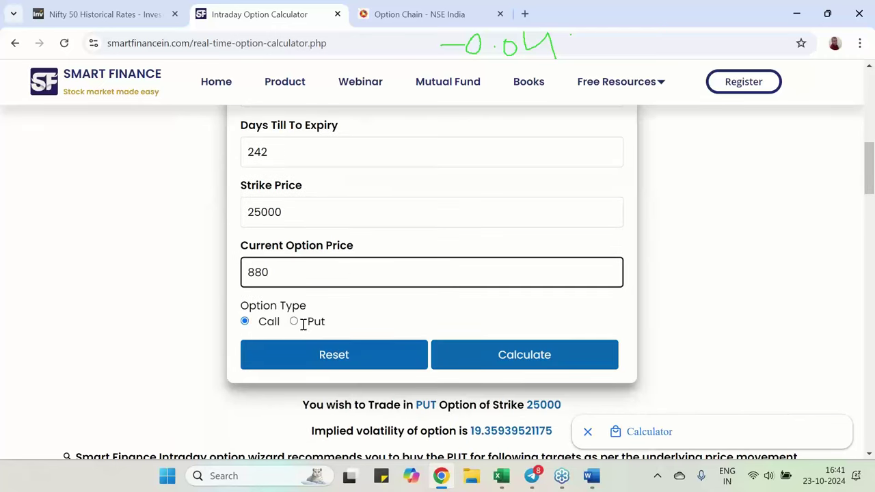
click(294, 322)
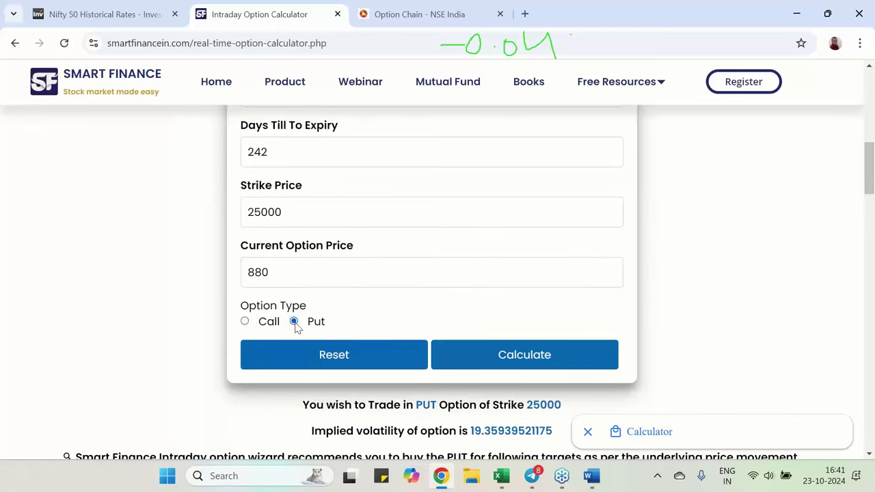
click(538, 359)
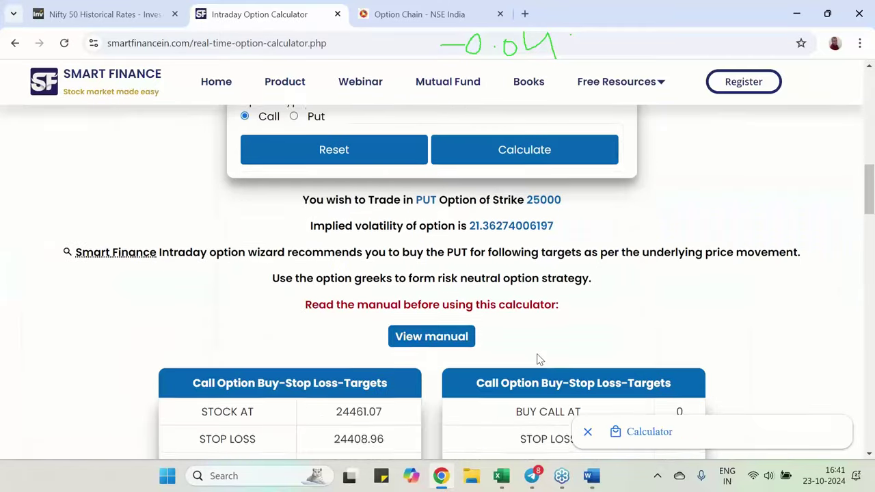
Review the June put's results, circle Current Theta 0.25989, and start handwriting 0.25
scroll(537, 359, down, 10)
scroll(538, 354, up, 4)
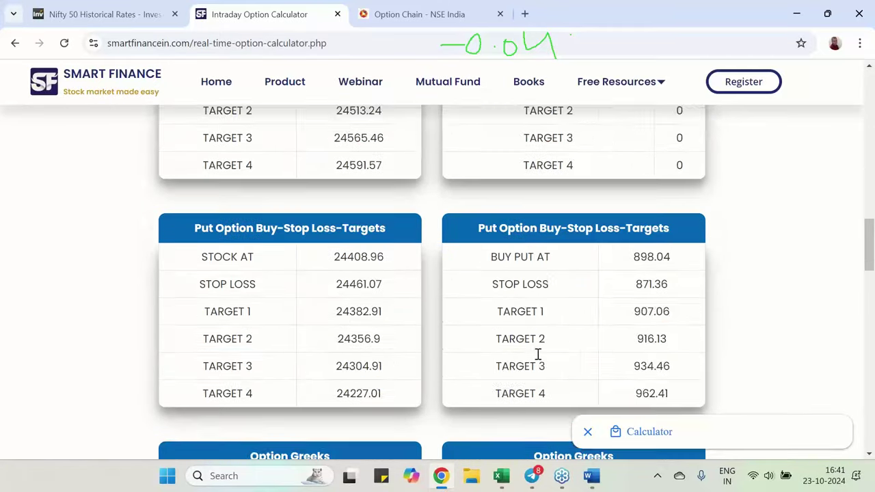
scroll(538, 354, up, 10)
scroll(538, 353, down, 3)
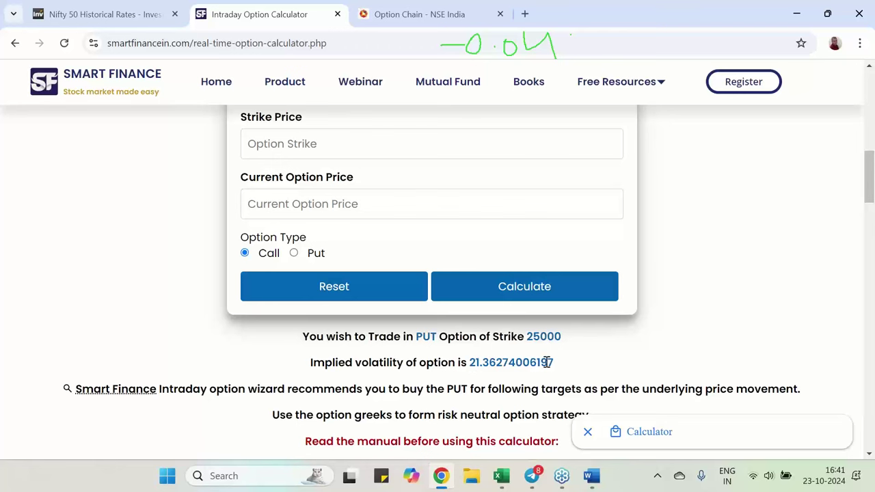
scroll(547, 363, down, 15)
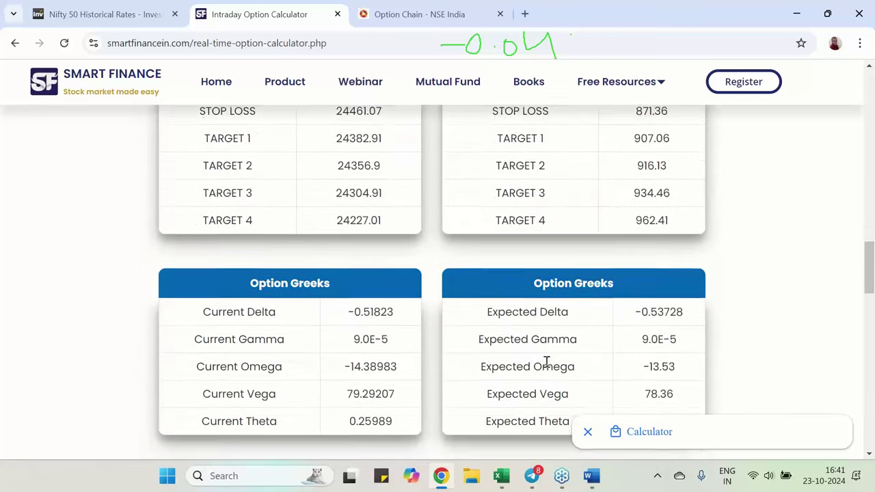
scroll(548, 365, up, 2)
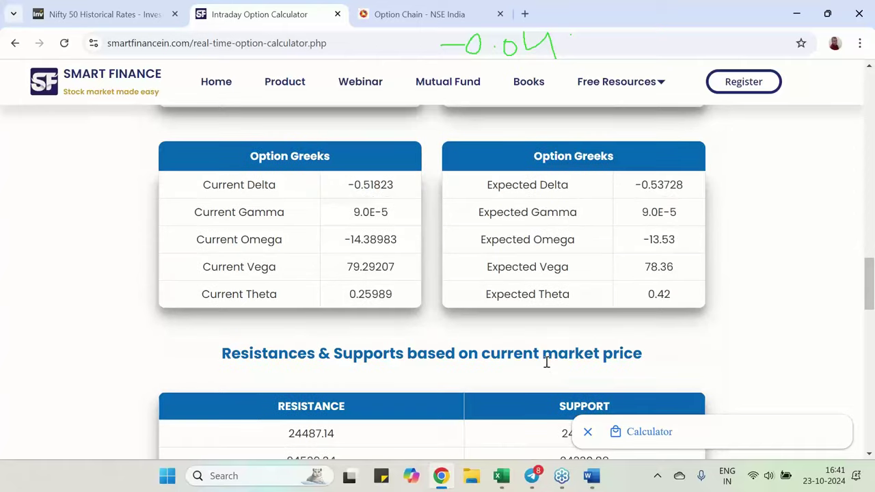
click(788, 183)
mouse_move(387, 294)
mouse_down()
mouse_move(359, 305)
mouse_move(352, 282)
mouse_move(399, 281)
mouse_move(393, 302)
mouse_move(378, 308)
mouse_up()
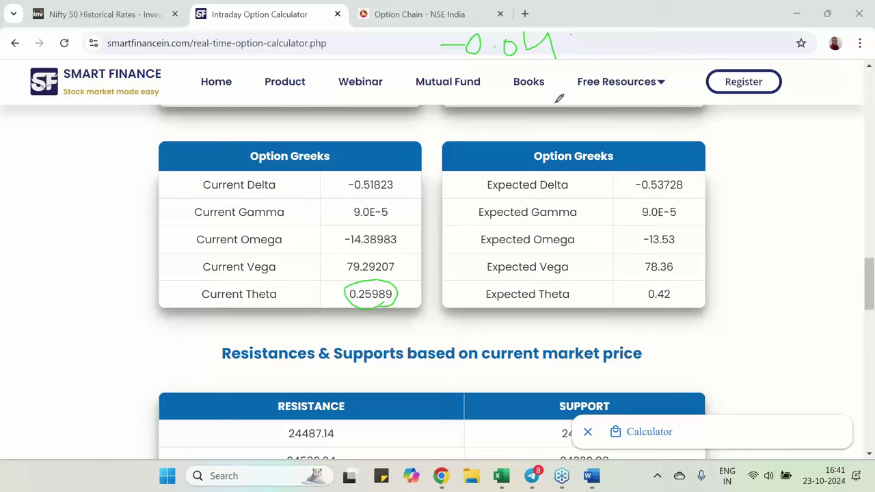
mouse_move(559, 67)
mouse_down()
mouse_move(605, 61)
mouse_move(603, 69)
mouse_move(618, 52)
mouse_up()
click(570, 68)
Tick the 0.25 and -0.04 notes, add figures above the Expected Greeks, and tick the circled theta
mouse_move(513, 119)
mouse_down()
mouse_move(535, 123)
mouse_move(521, 133)
mouse_move(575, 114)
mouse_up()
drag(647, 57, 696, 22)
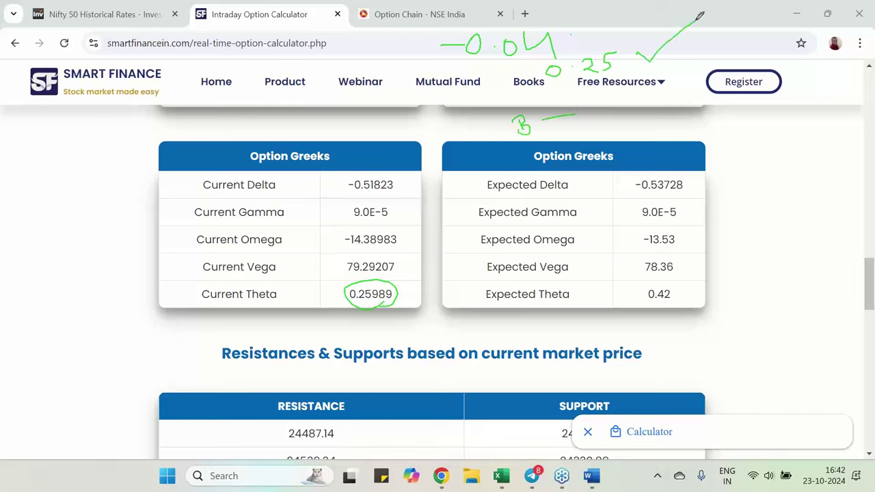
drag(562, 23, 599, 2)
drag(546, 61, 568, 52)
mouse_move(597, 113)
mouse_down()
mouse_move(618, 132)
mouse_move(621, 108)
mouse_up()
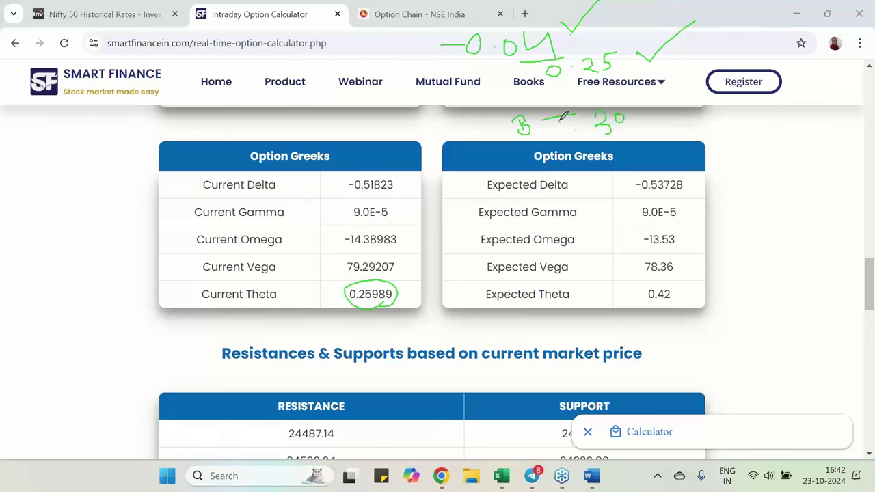
drag(563, 117, 566, 131)
mouse_move(409, 288)
mouse_down()
mouse_move(417, 294)
mouse_move(436, 265)
mouse_up()
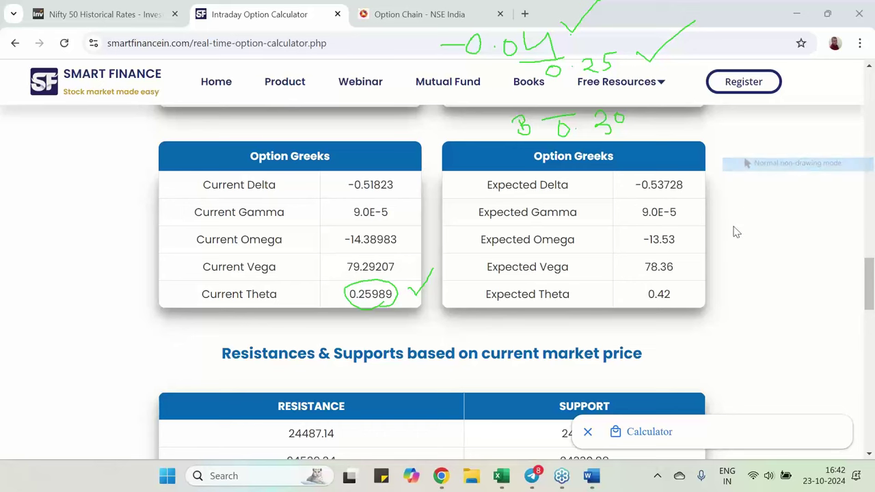
Return to the Excel workbook and clear the existing on-screen ink
click(501, 476)
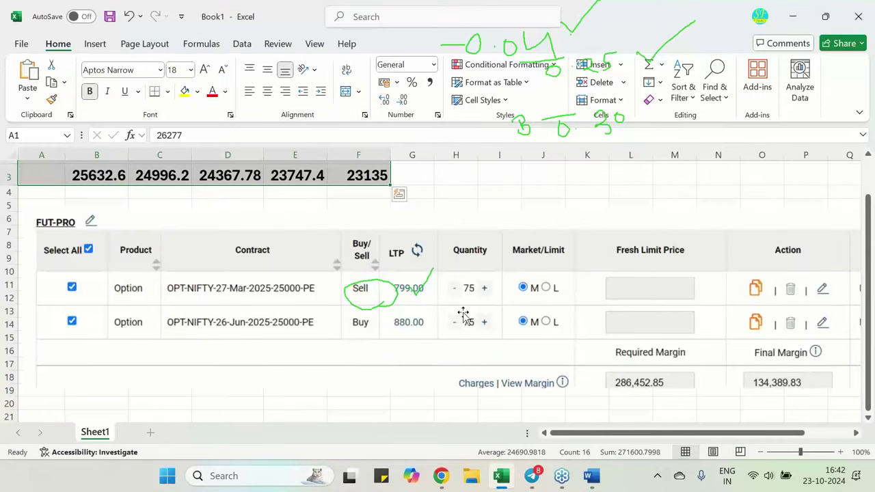
click(868, 200)
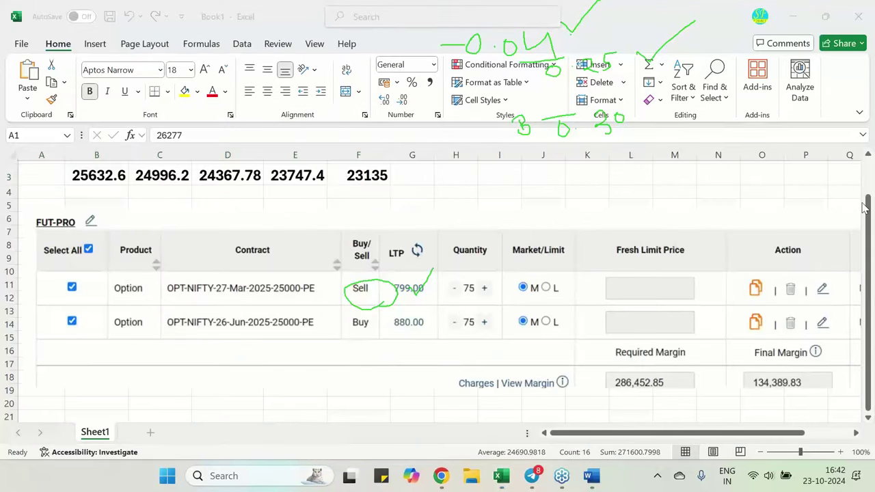
key(Escape)
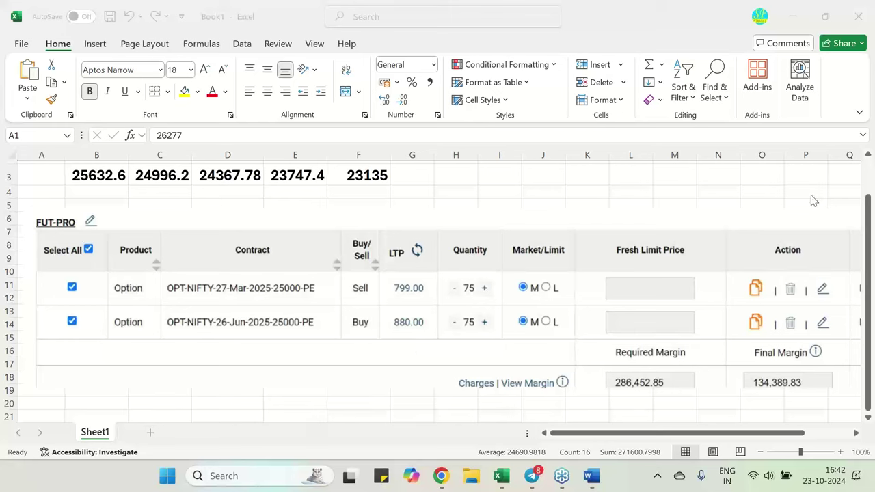
Handwrite and underline the 25500 and 22500 levels above the order table
drag(601, 182, 627, 200)
mouse_move(629, 181)
mouse_down()
mouse_move(647, 180)
mouse_move(667, 194)
mouse_move(698, 171)
mouse_move(716, 184)
mouse_up()
drag(610, 221, 730, 207)
mouse_move(645, 163)
mouse_down()
mouse_move(649, 155)
mouse_move(665, 164)
mouse_move(670, 153)
mouse_move(692, 160)
mouse_up()
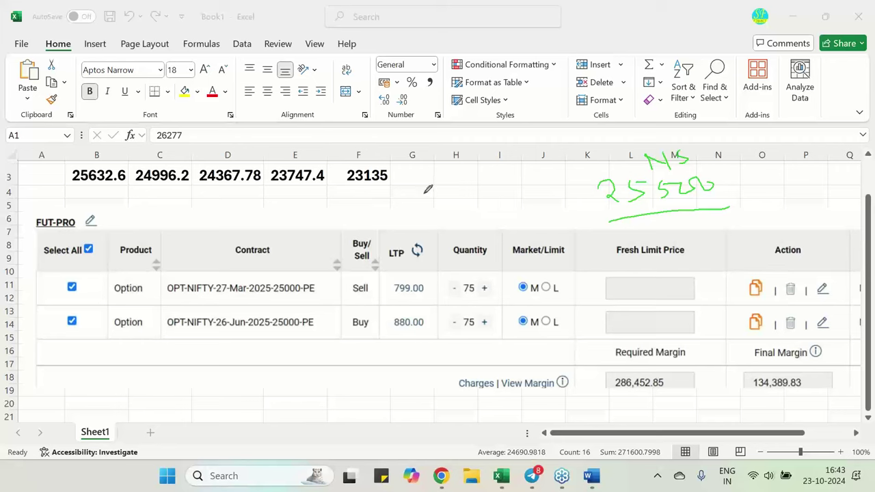
mouse_move(421, 194)
mouse_down()
mouse_move(449, 213)
mouse_move(451, 198)
mouse_move(475, 185)
mouse_move(521, 182)
mouse_up()
drag(441, 219, 512, 207)
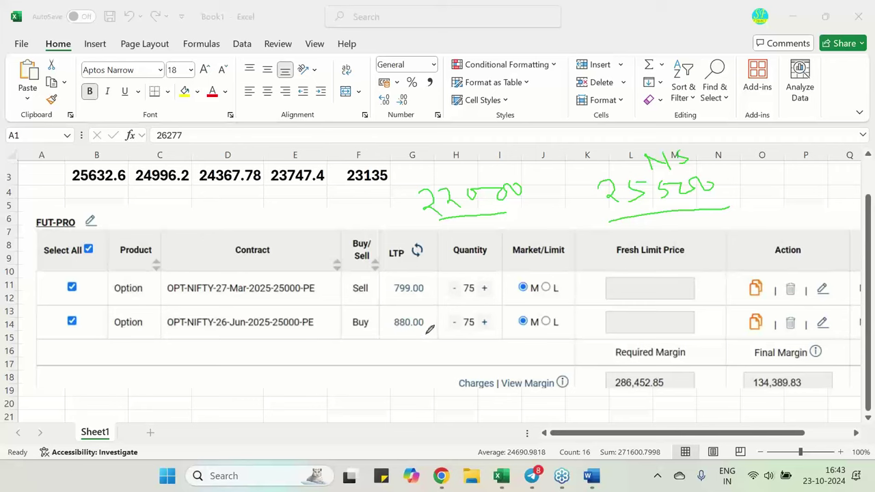
Circle the 880.00 buy premium, mark the sold March leg -ve, and tick both legs
mouse_move(426, 335)
mouse_down()
mouse_move(383, 326)
mouse_move(430, 330)
mouse_up()
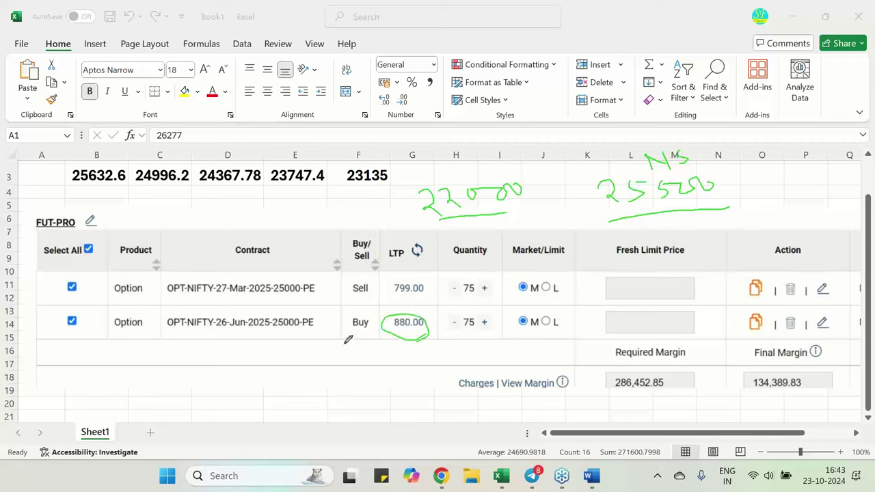
mouse_move(362, 342)
mouse_down()
mouse_move(344, 342)
mouse_move(395, 345)
mouse_up()
mouse_move(330, 289)
mouse_down()
mouse_move(379, 267)
mouse_move(378, 315)
mouse_move(386, 322)
mouse_up()
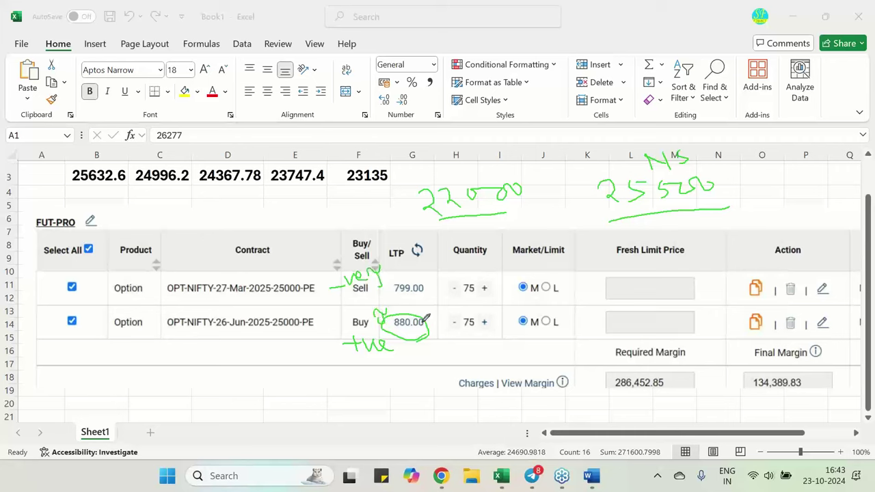
drag(411, 352, 431, 338)
drag(434, 286, 453, 258)
Write -3500, 15, +500, 250, 300 and 21k, circle the 134,389.83 margin, then exit drawing mode
mouse_move(256, 203)
mouse_down()
mouse_move(289, 195)
mouse_move(297, 209)
mouse_move(347, 183)
mouse_up()
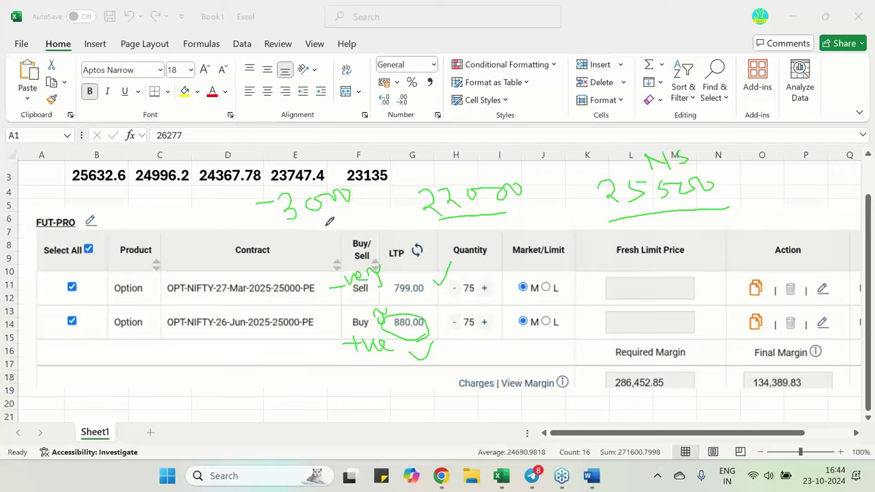
mouse_move(327, 225)
mouse_down()
mouse_move(326, 236)
mouse_move(334, 231)
mouse_move(320, 238)
mouse_move(335, 228)
mouse_up()
mouse_move(454, 218)
mouse_down()
mouse_move(446, 234)
mouse_move(483, 225)
mouse_up()
mouse_move(431, 233)
mouse_down()
mouse_move(449, 230)
mouse_move(438, 241)
mouse_up()
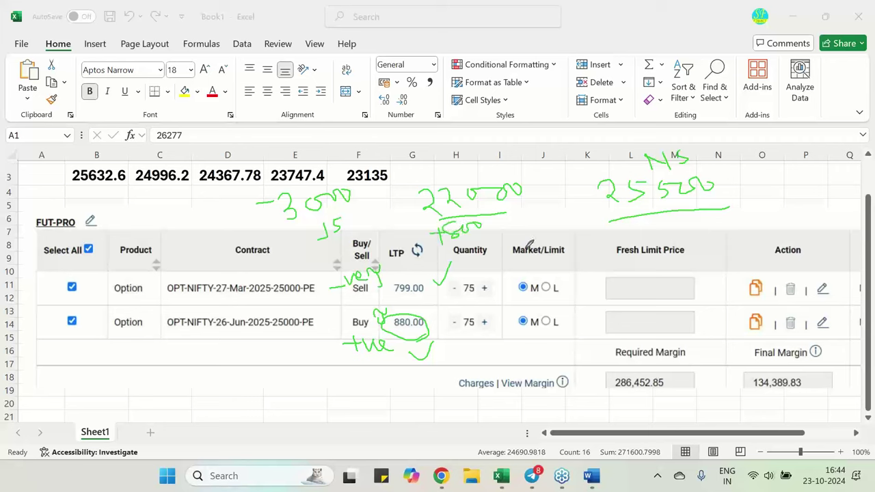
mouse_move(580, 236)
mouse_down()
mouse_move(594, 251)
mouse_move(605, 233)
mouse_move(620, 243)
mouse_move(694, 233)
mouse_up()
mouse_move(709, 267)
mouse_down()
mouse_move(721, 276)
mouse_move(729, 254)
mouse_move(738, 264)
mouse_move(744, 249)
mouse_move(752, 263)
mouse_up()
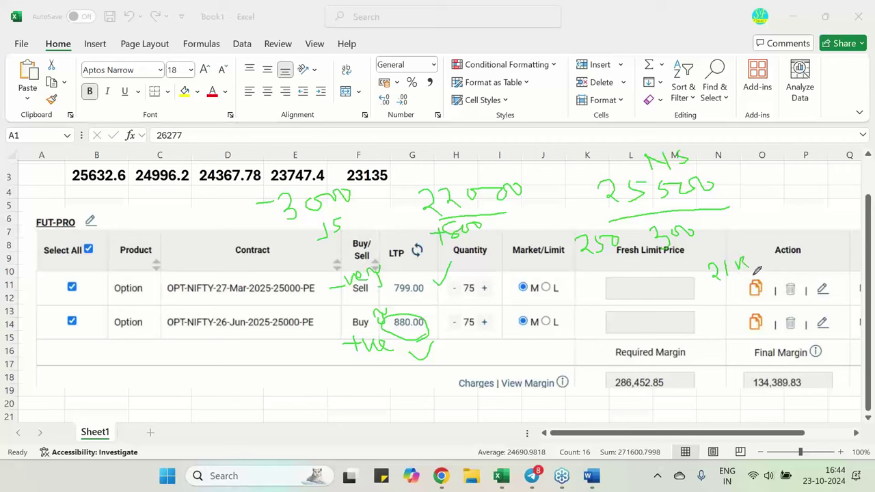
mouse_move(801, 396)
mouse_down()
mouse_move(791, 403)
mouse_move(757, 366)
mouse_move(814, 394)
mouse_move(796, 399)
mouse_up()
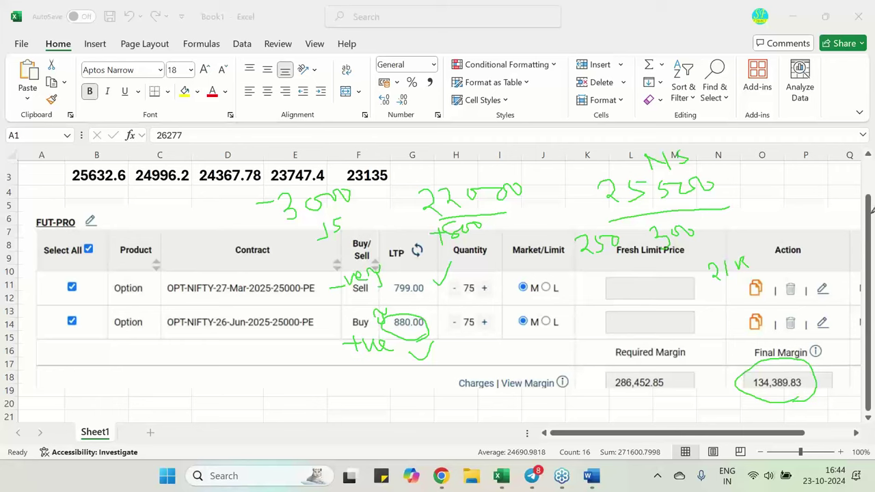
key(Escape)
Open the Smart Finance Product page's Courses tab, showing the Futures & Options Video Course at Rs.1499
click(441, 476)
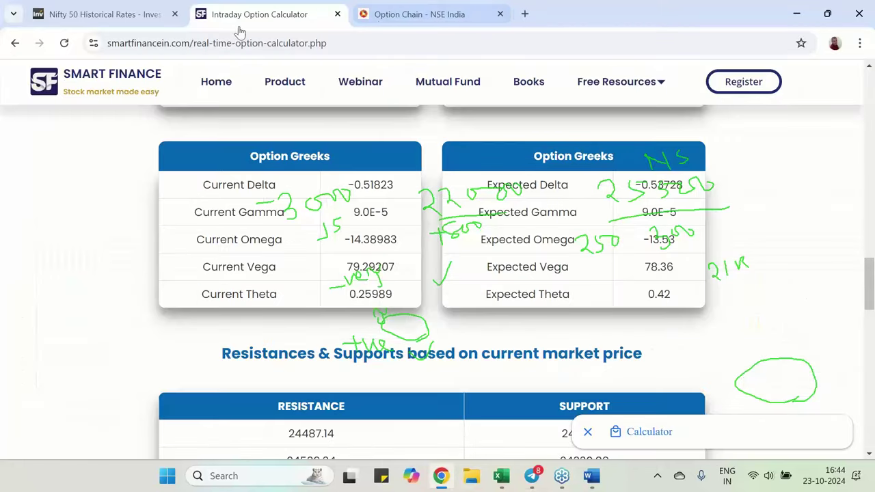
scroll(286, 149, up, 3)
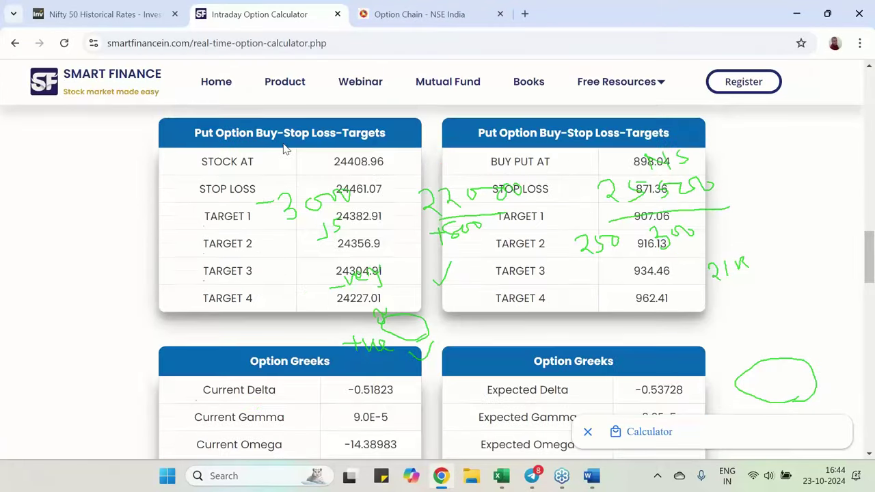
click(295, 92)
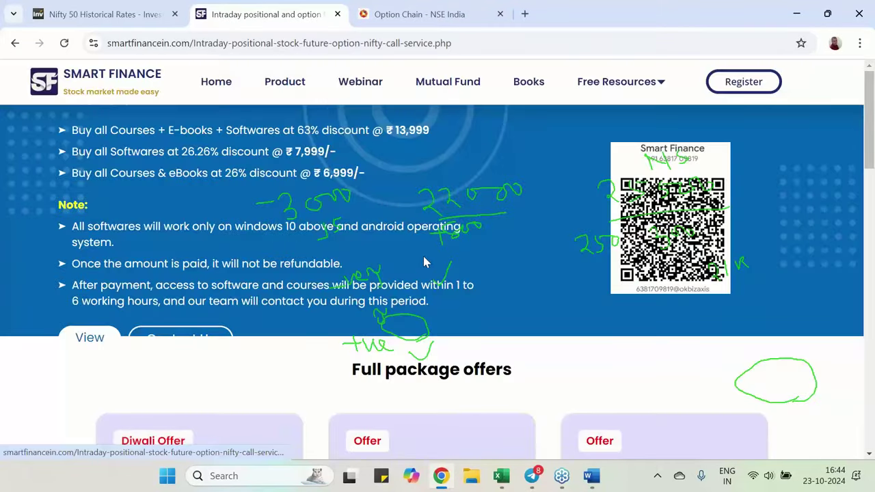
scroll(426, 262, down, 5)
click(540, 335)
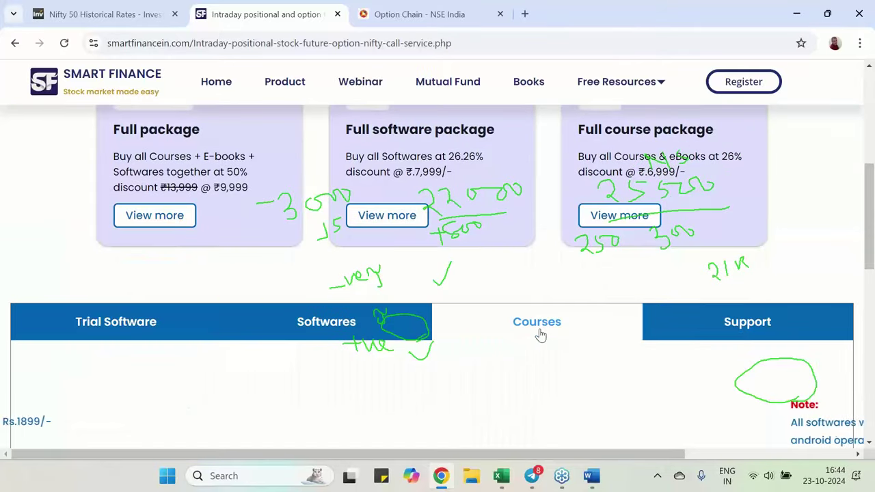
scroll(523, 346, down, 4)
scroll(232, 209, up, 1)
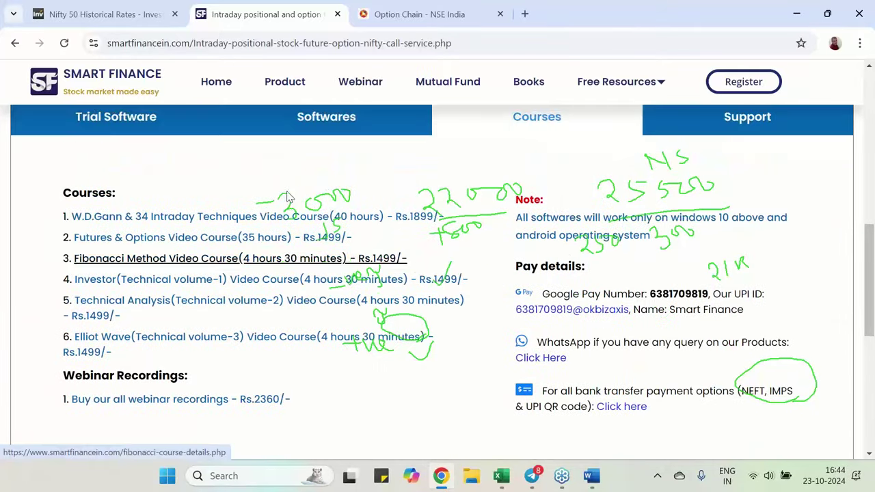
Open the Futures & Options Video Course page and scroll through its Basic, Graduate and Master modules
click(153, 243)
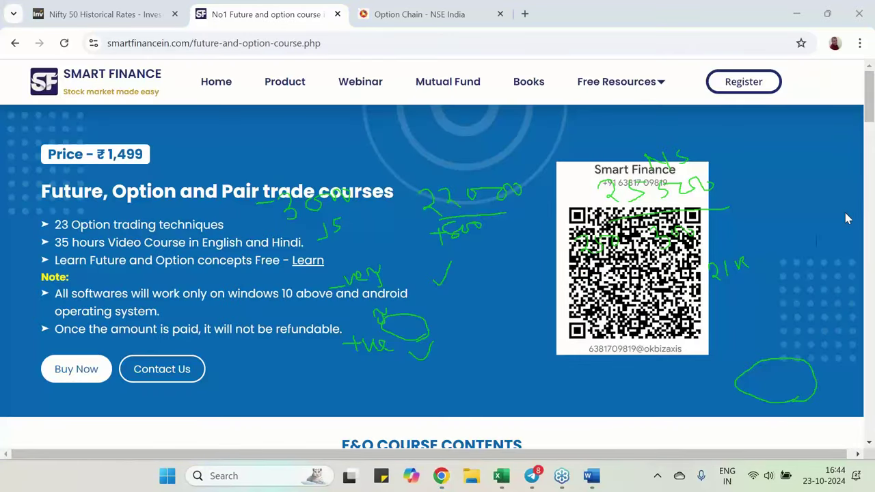
click(816, 237)
scroll(816, 237, down, 1)
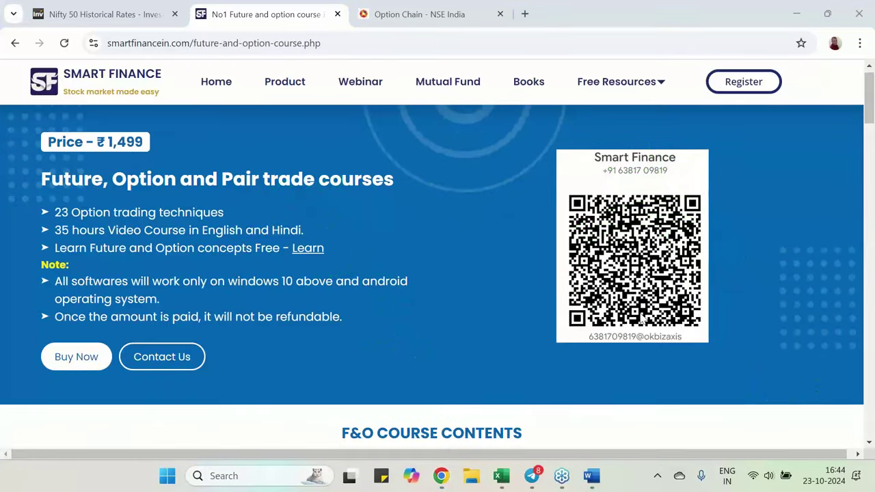
scroll(641, 314, down, 5)
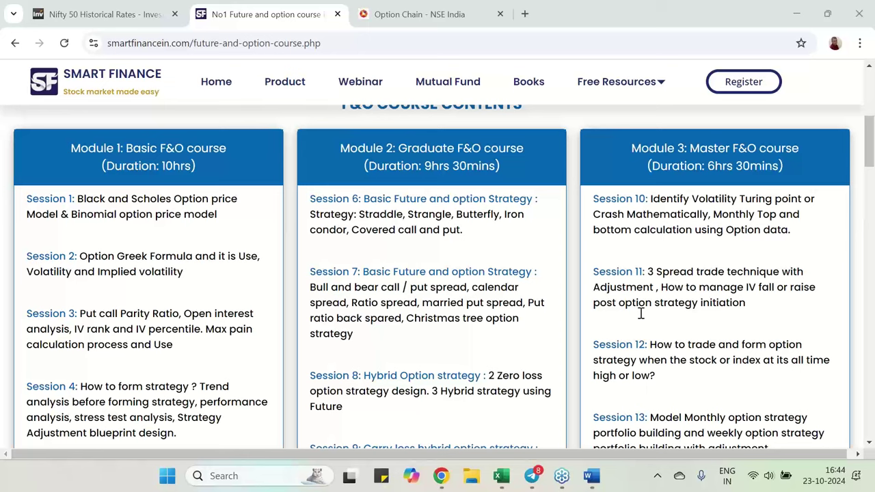
scroll(641, 314, down, 6)
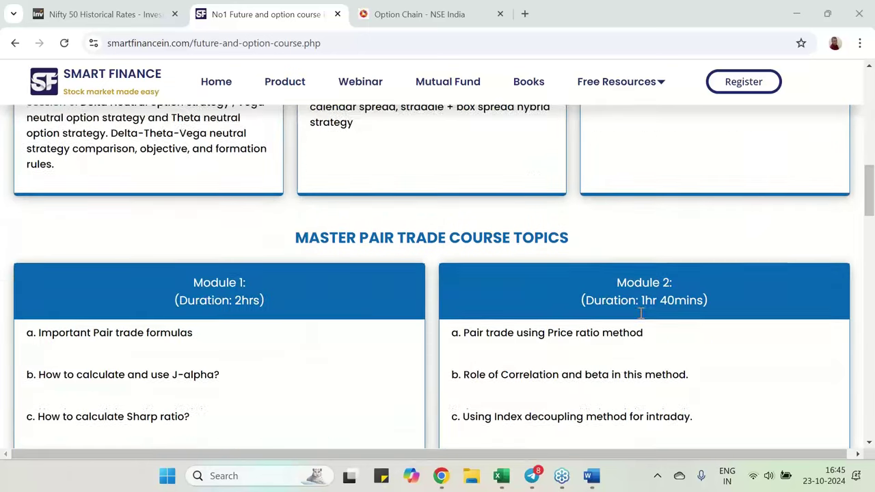
scroll(641, 313, down, 1)
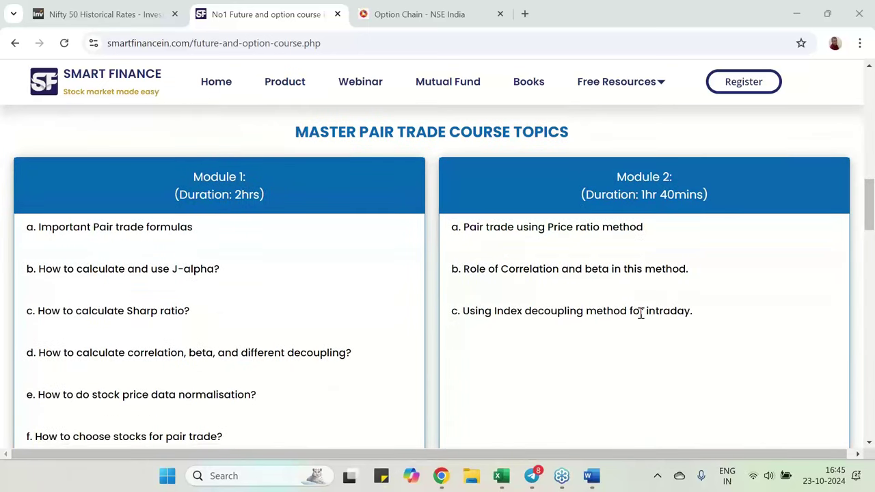
scroll(641, 314, up, 4)
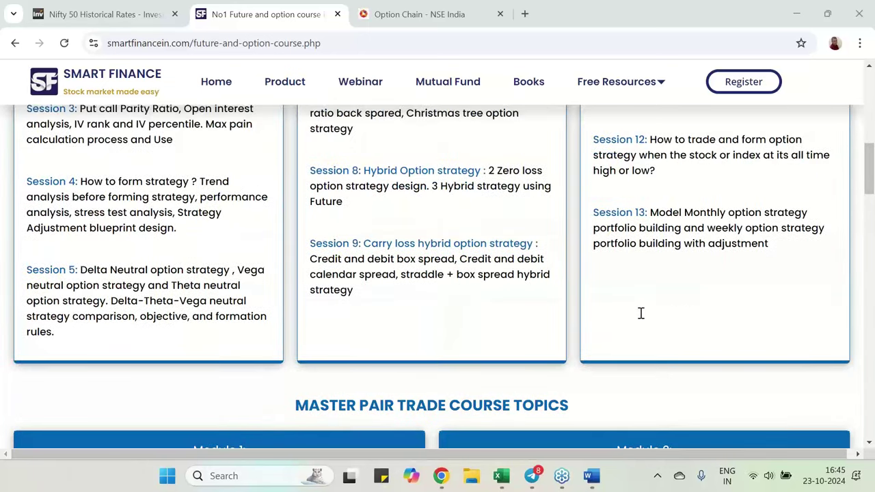
scroll(641, 313, up, 2)
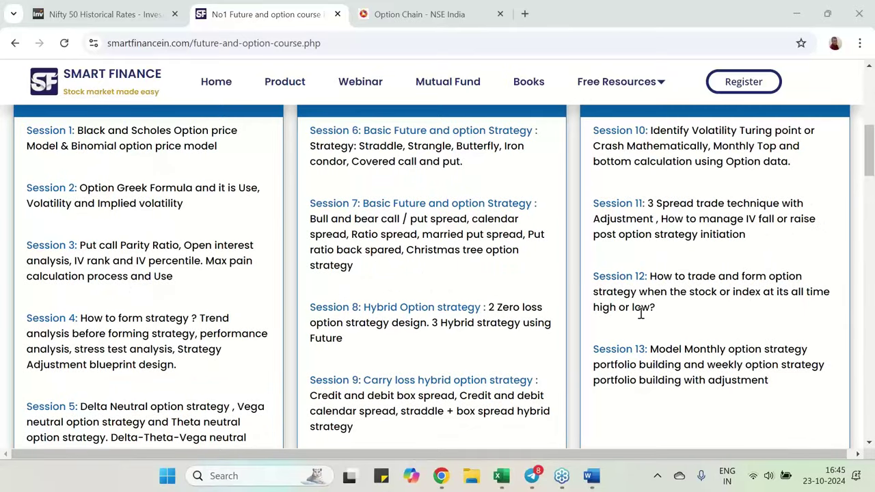
scroll(641, 313, up, 3)
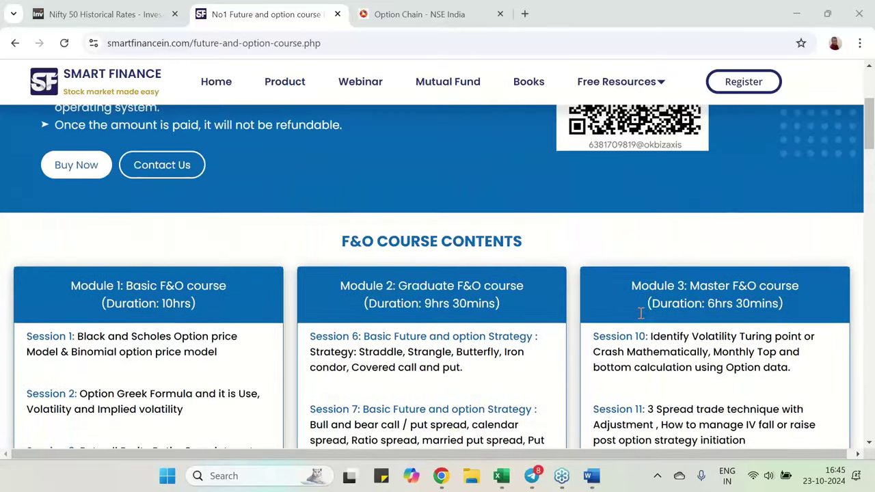
scroll(641, 313, up, 2)
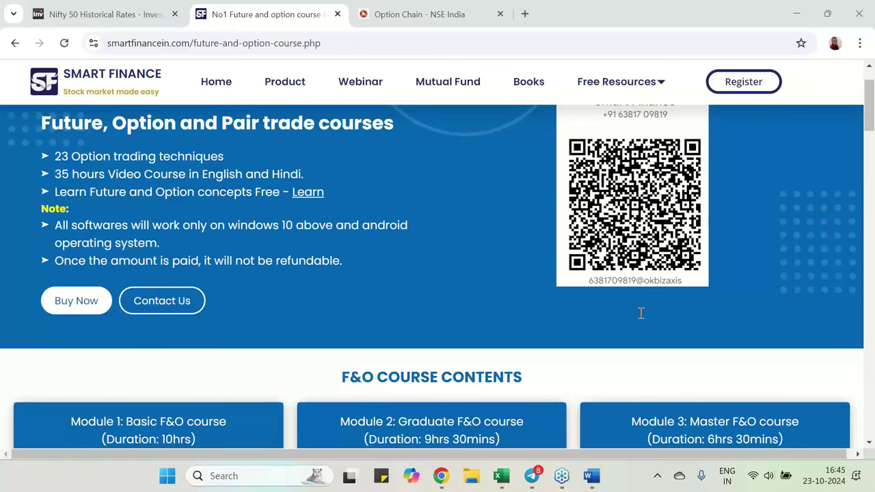
scroll(641, 314, down, 2)
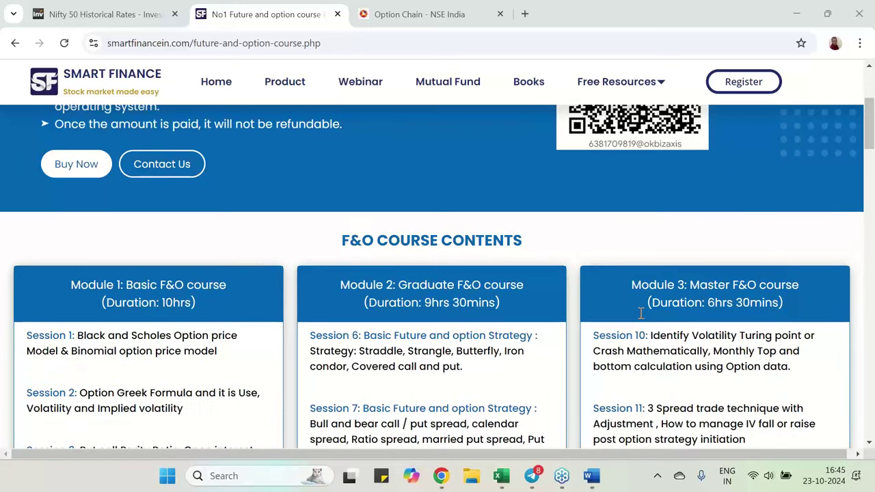
scroll(640, 313, down, 2)
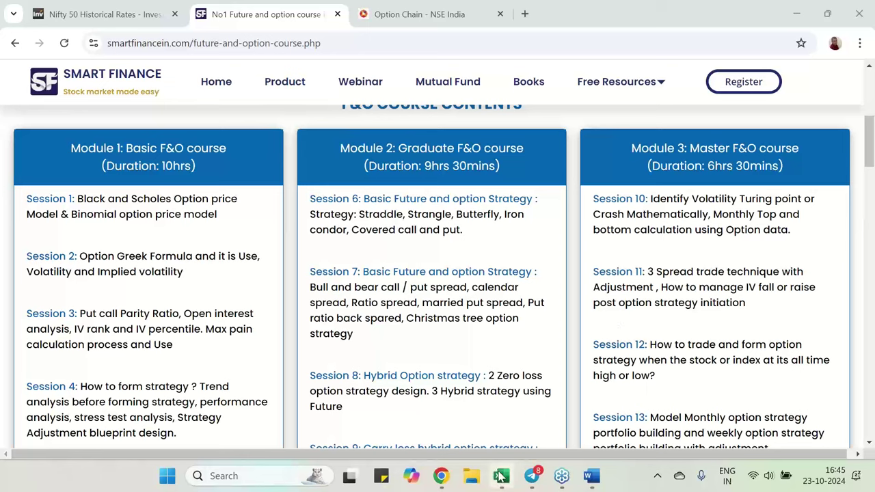
Switch back to Excel's Book1 with the Gann levels and FUT-PRO 25000 put spread table
click(501, 477)
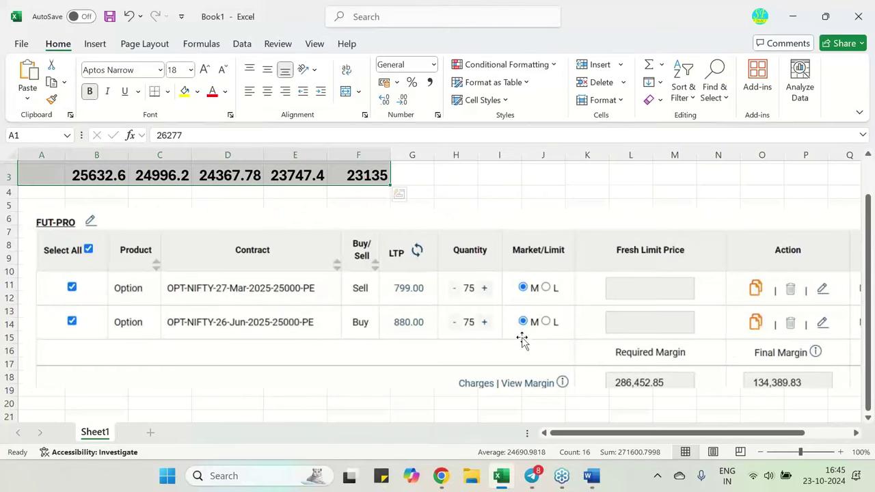